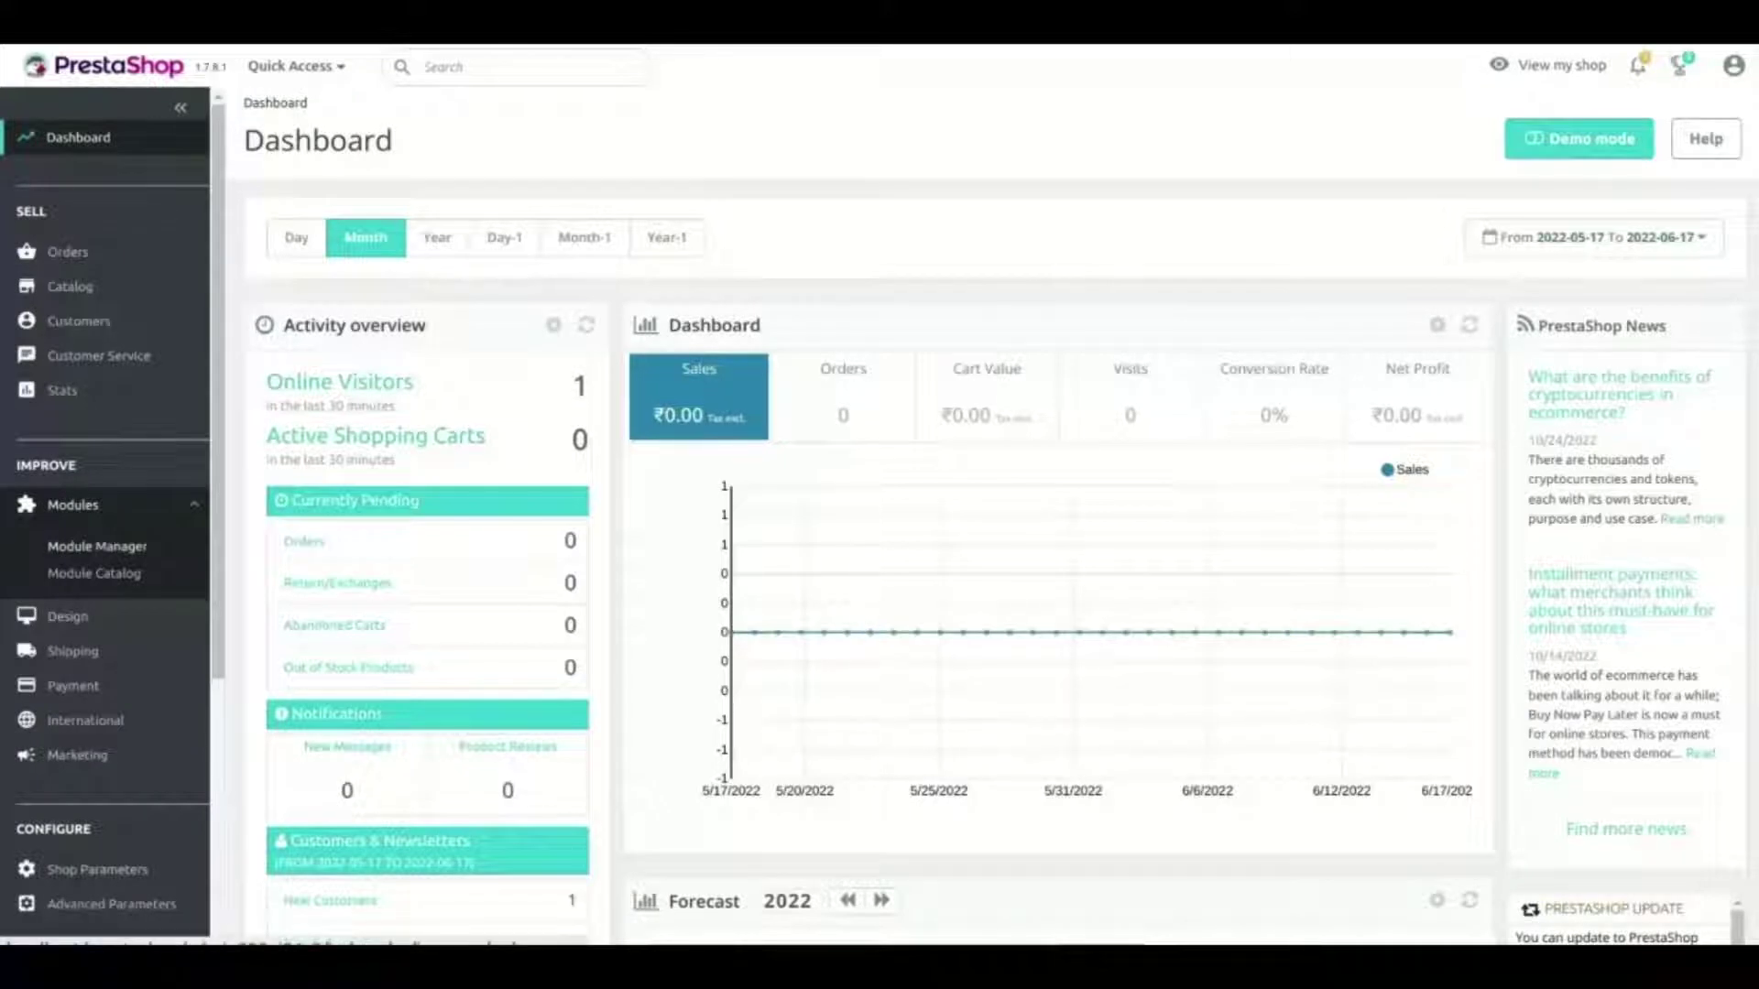
Go to Modules > Module Manager to view the installed modules list
left_click(96, 546)
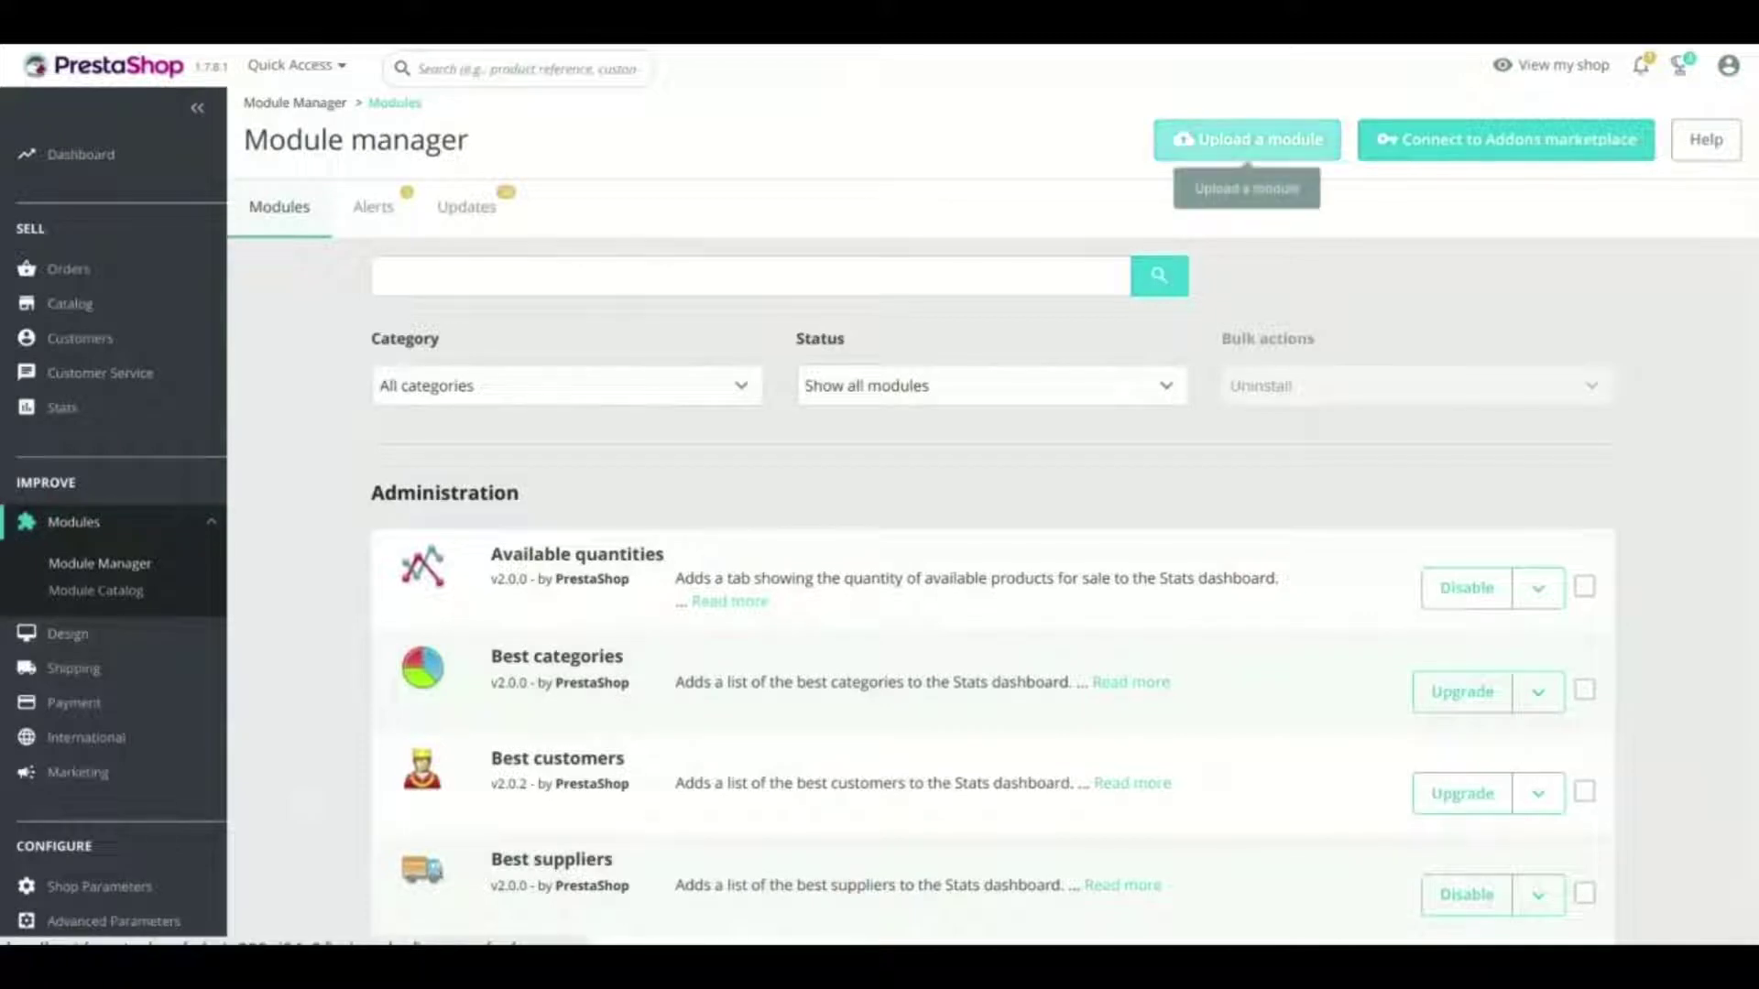
Upload and install the HubSpot Connector module archive, then open its Configure page
left_click(1246, 139)
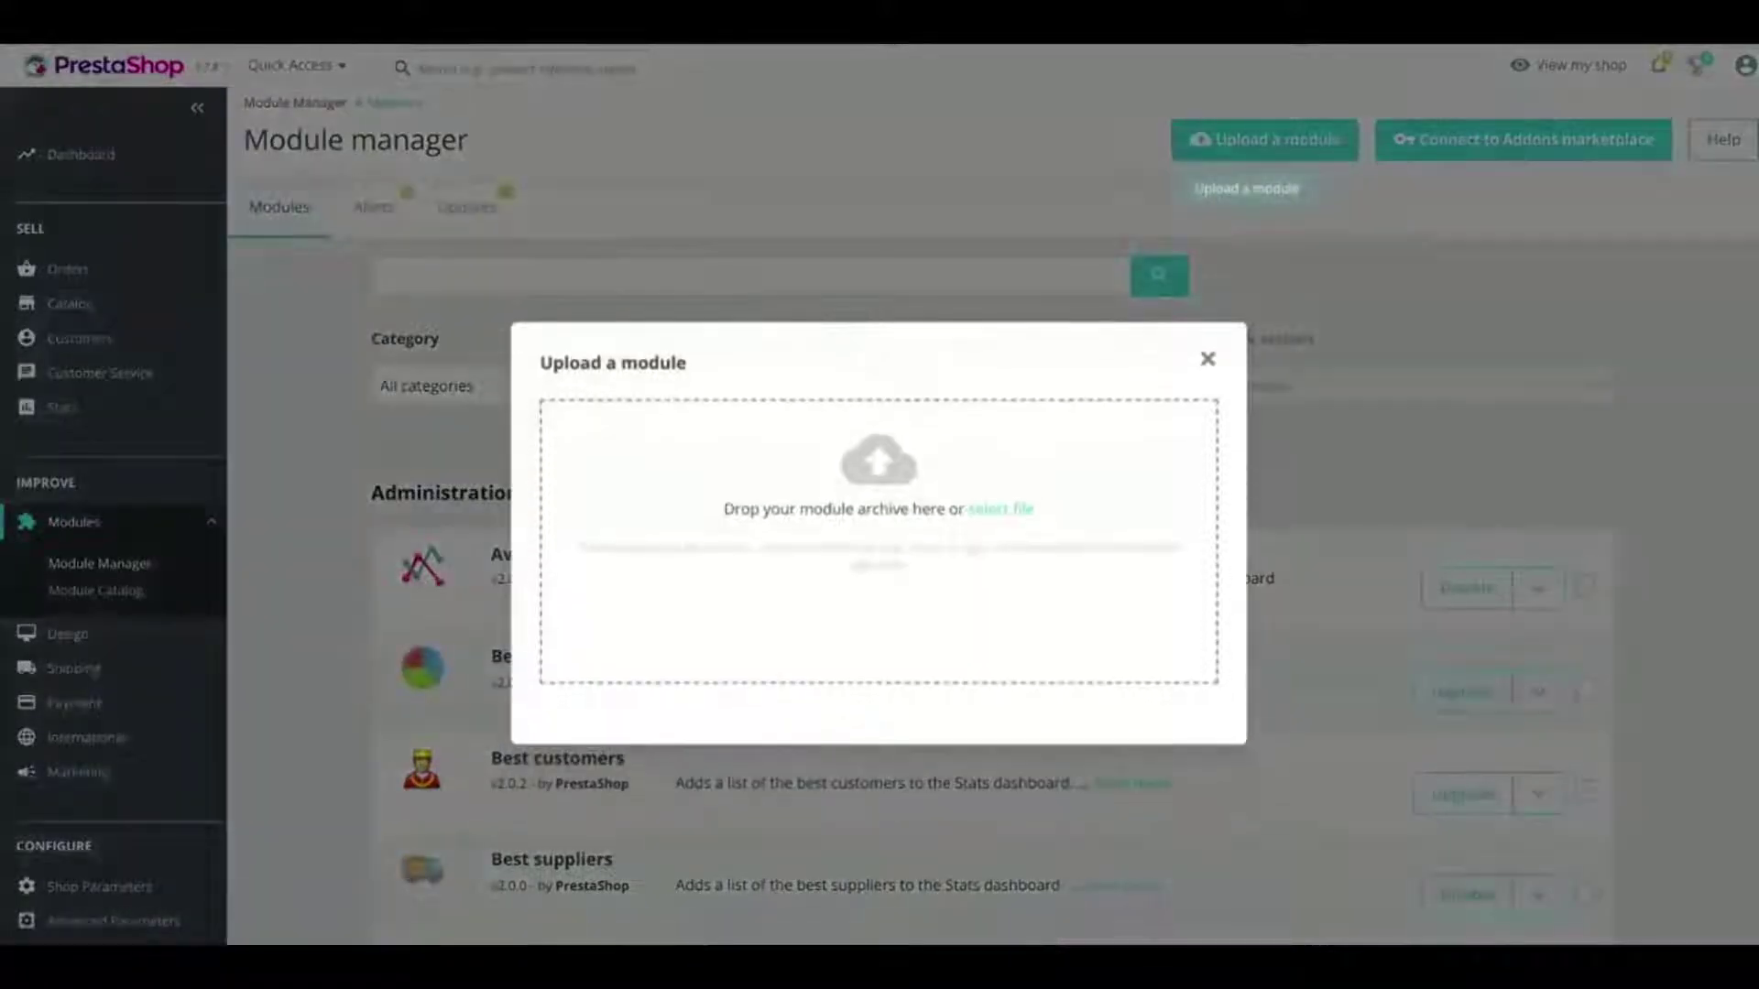
left_click(1000, 510)
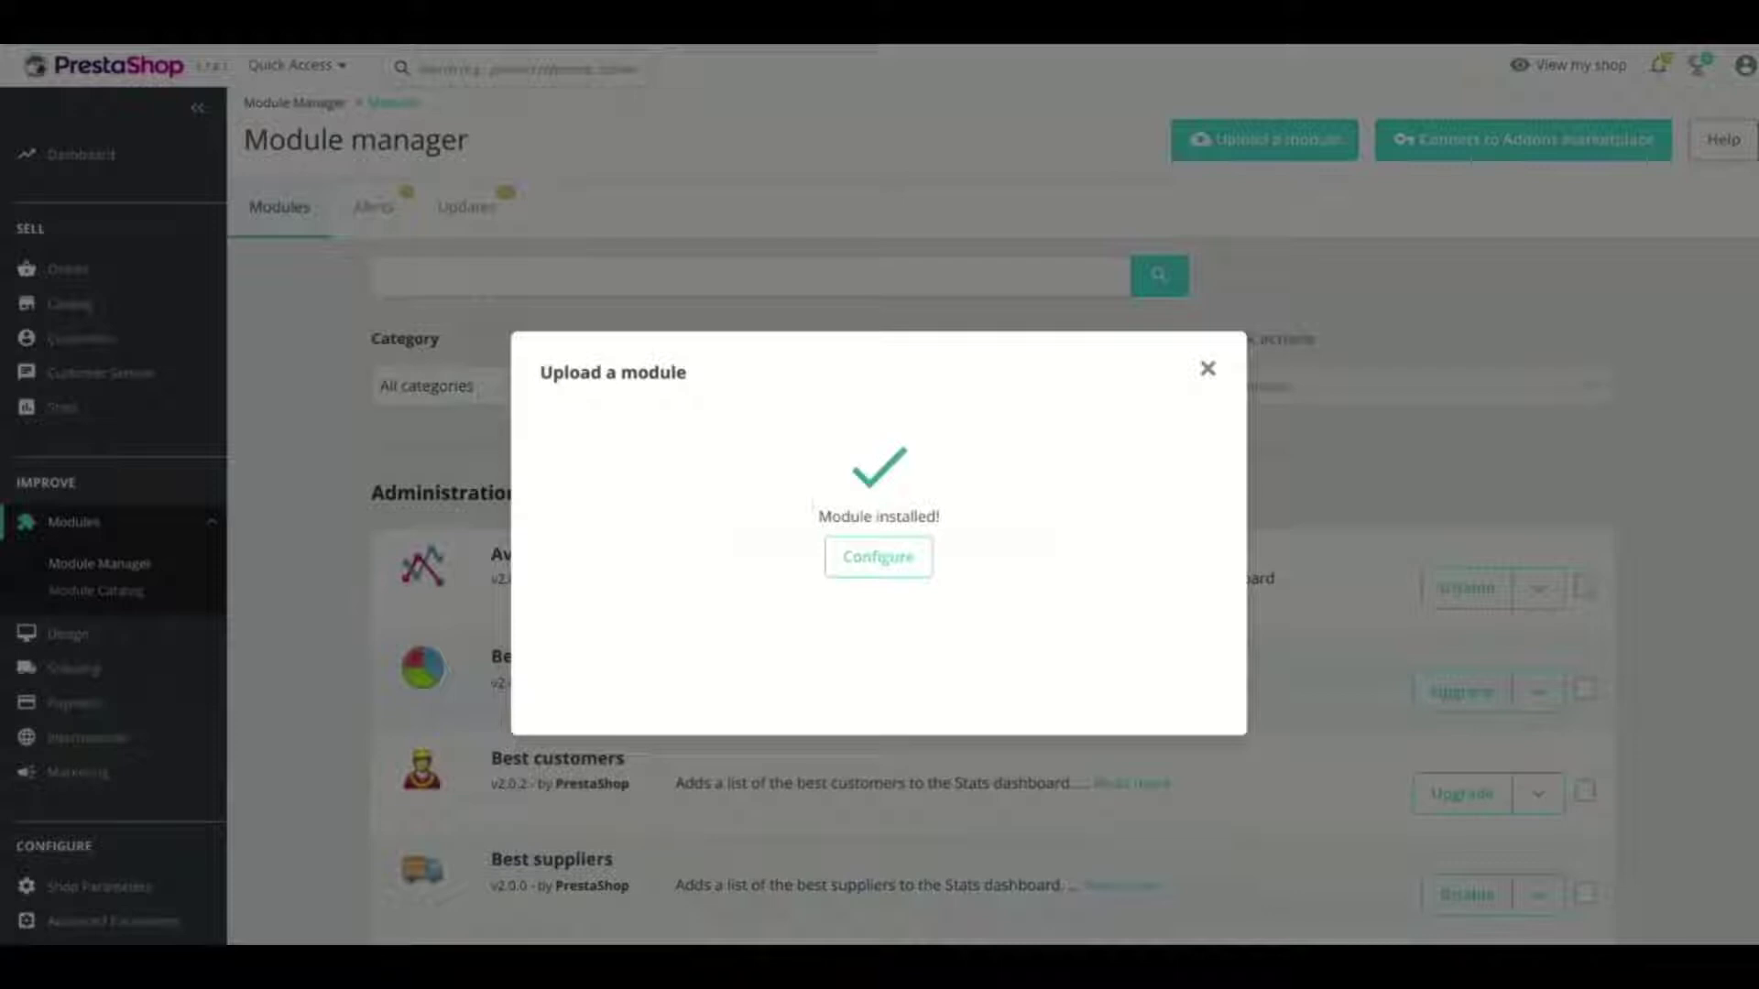
left_click(879, 557)
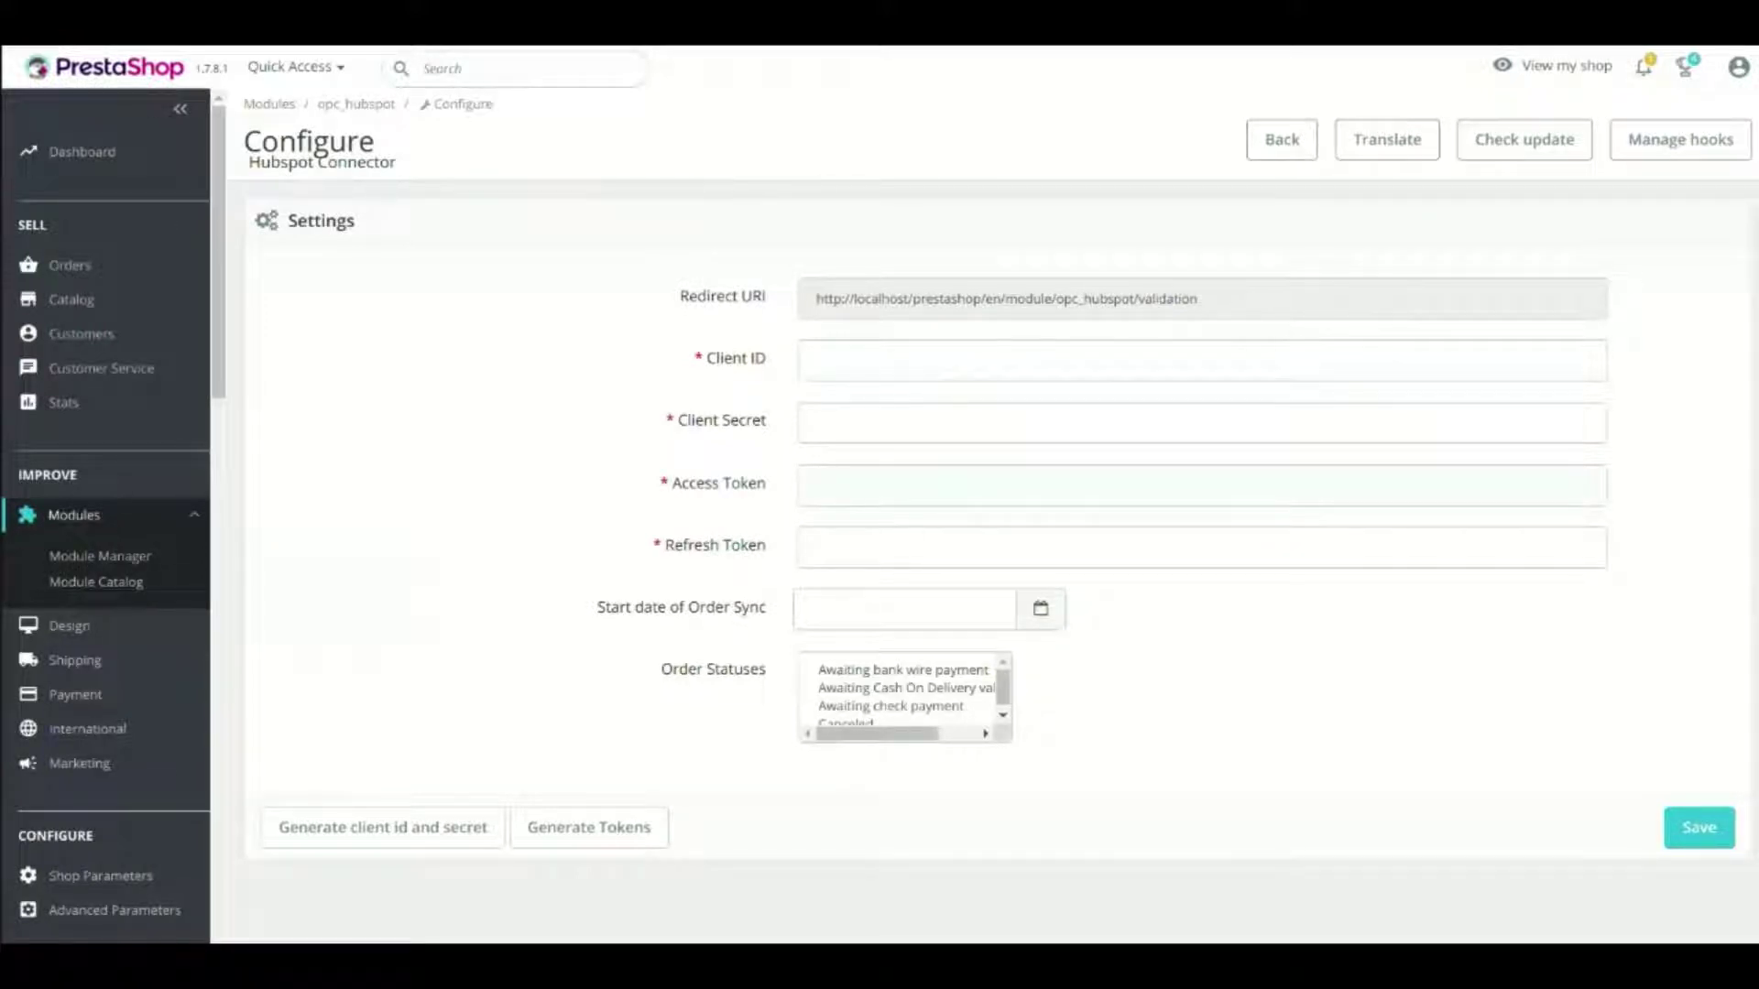
Select the module's redirect URI and enter the HubSpot account password on the sign-in page
triple_click(946, 298)
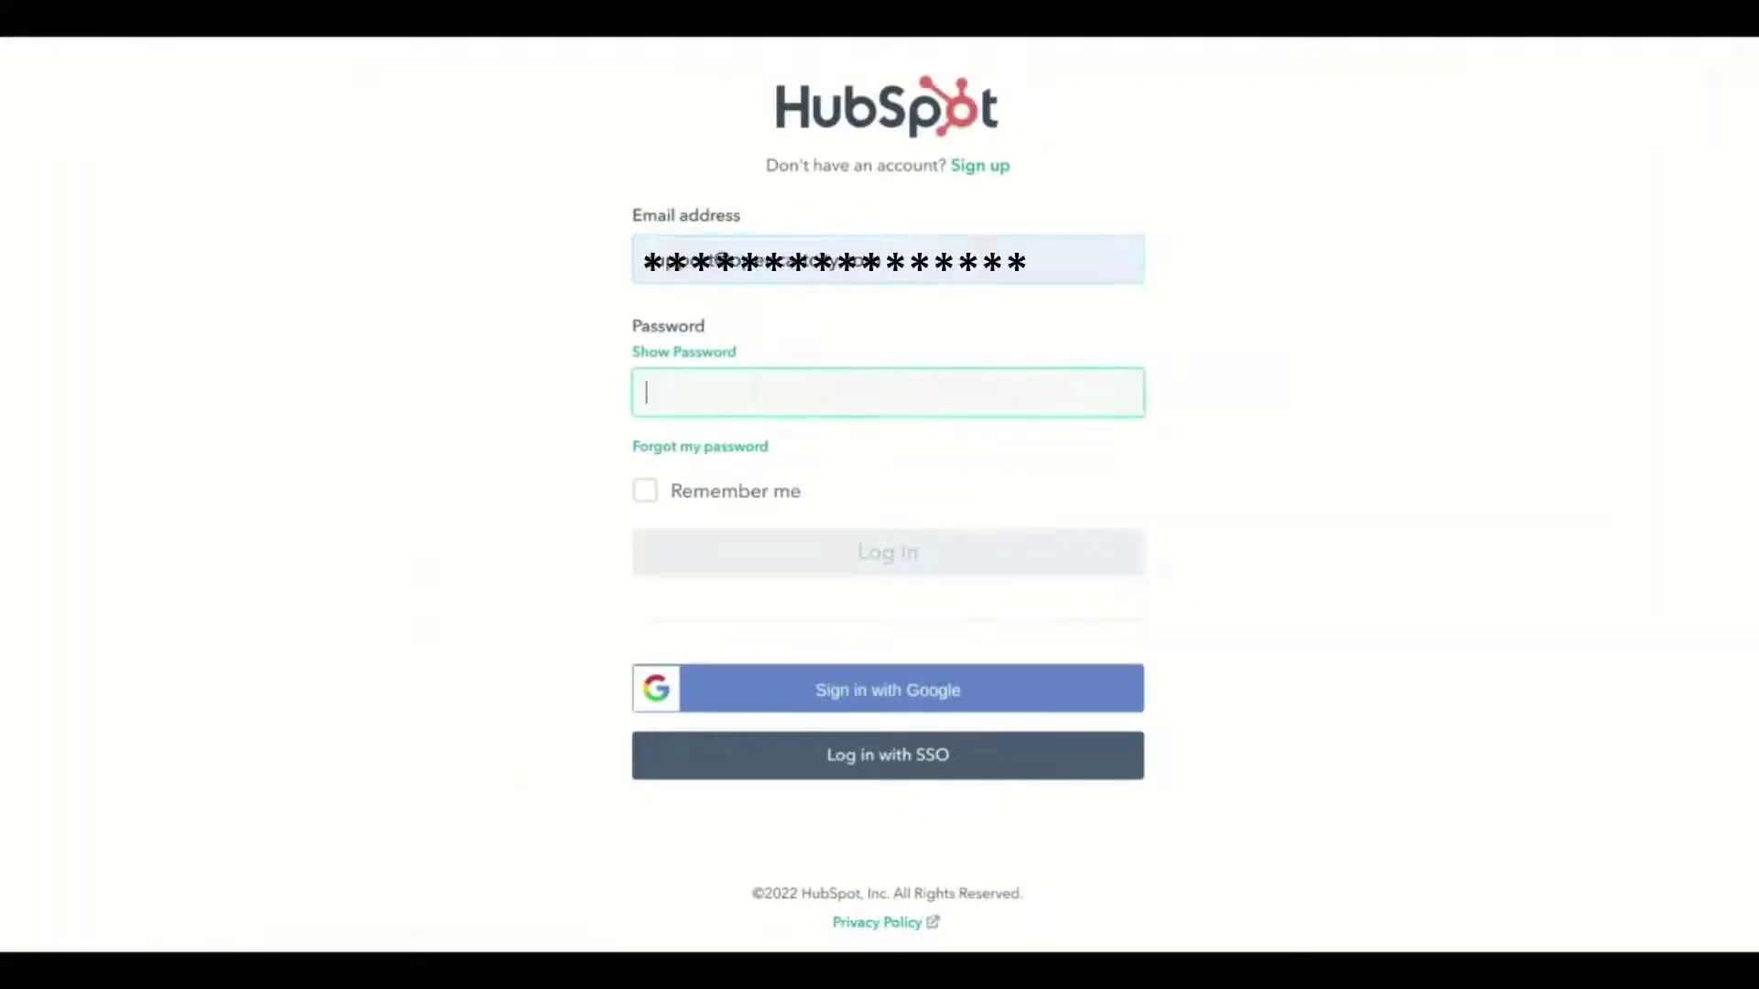
type("••")
type("•••••")
Log in to HubSpot, pick Software Engineer as job role, and name the developer account 'Magento test'
key("Return")
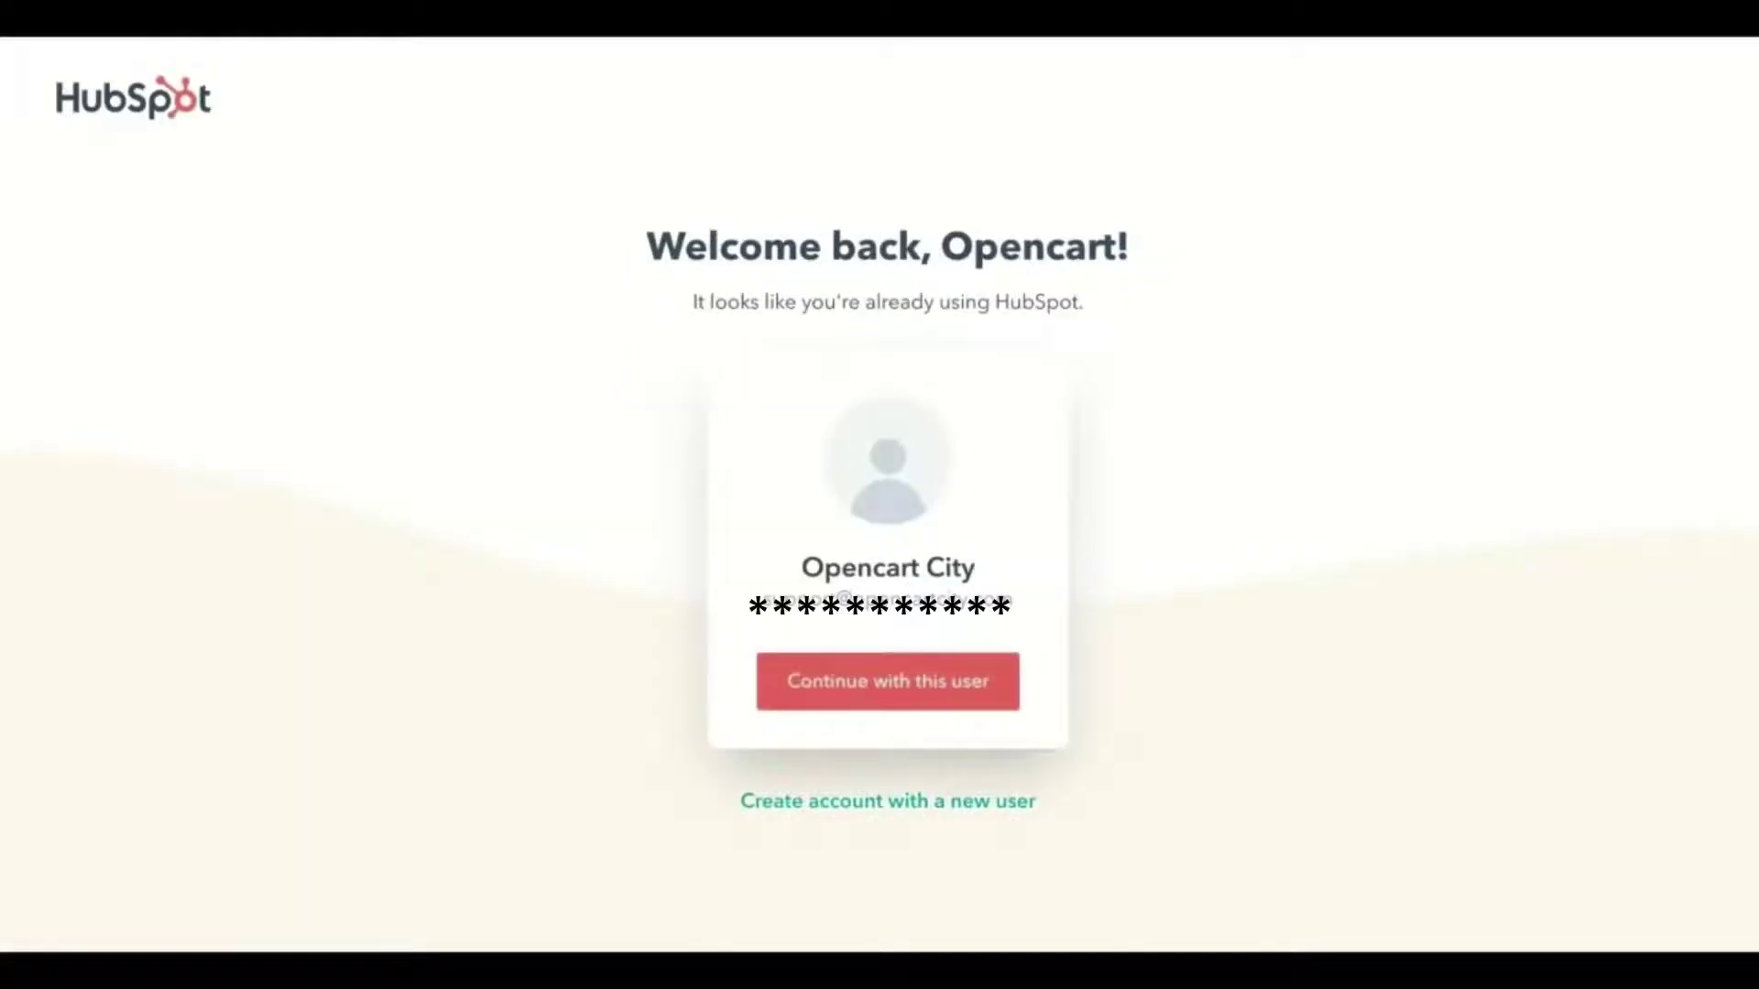
left_click(888, 682)
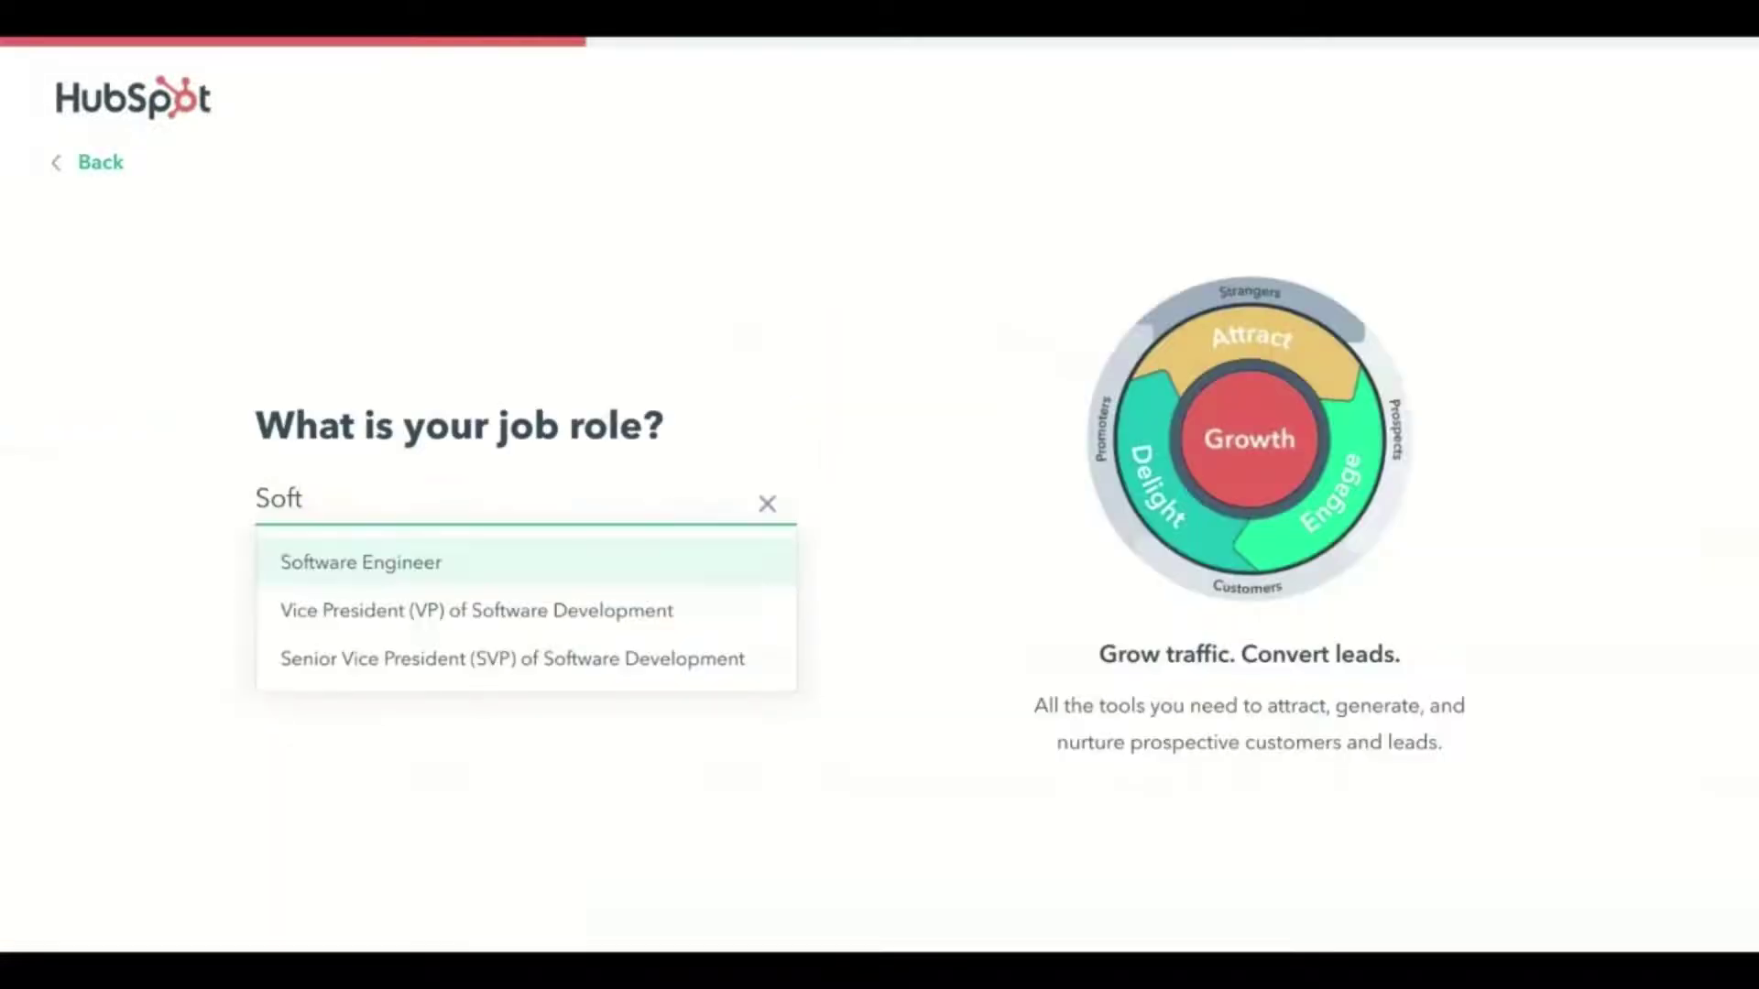
key("Return")
key("Return")
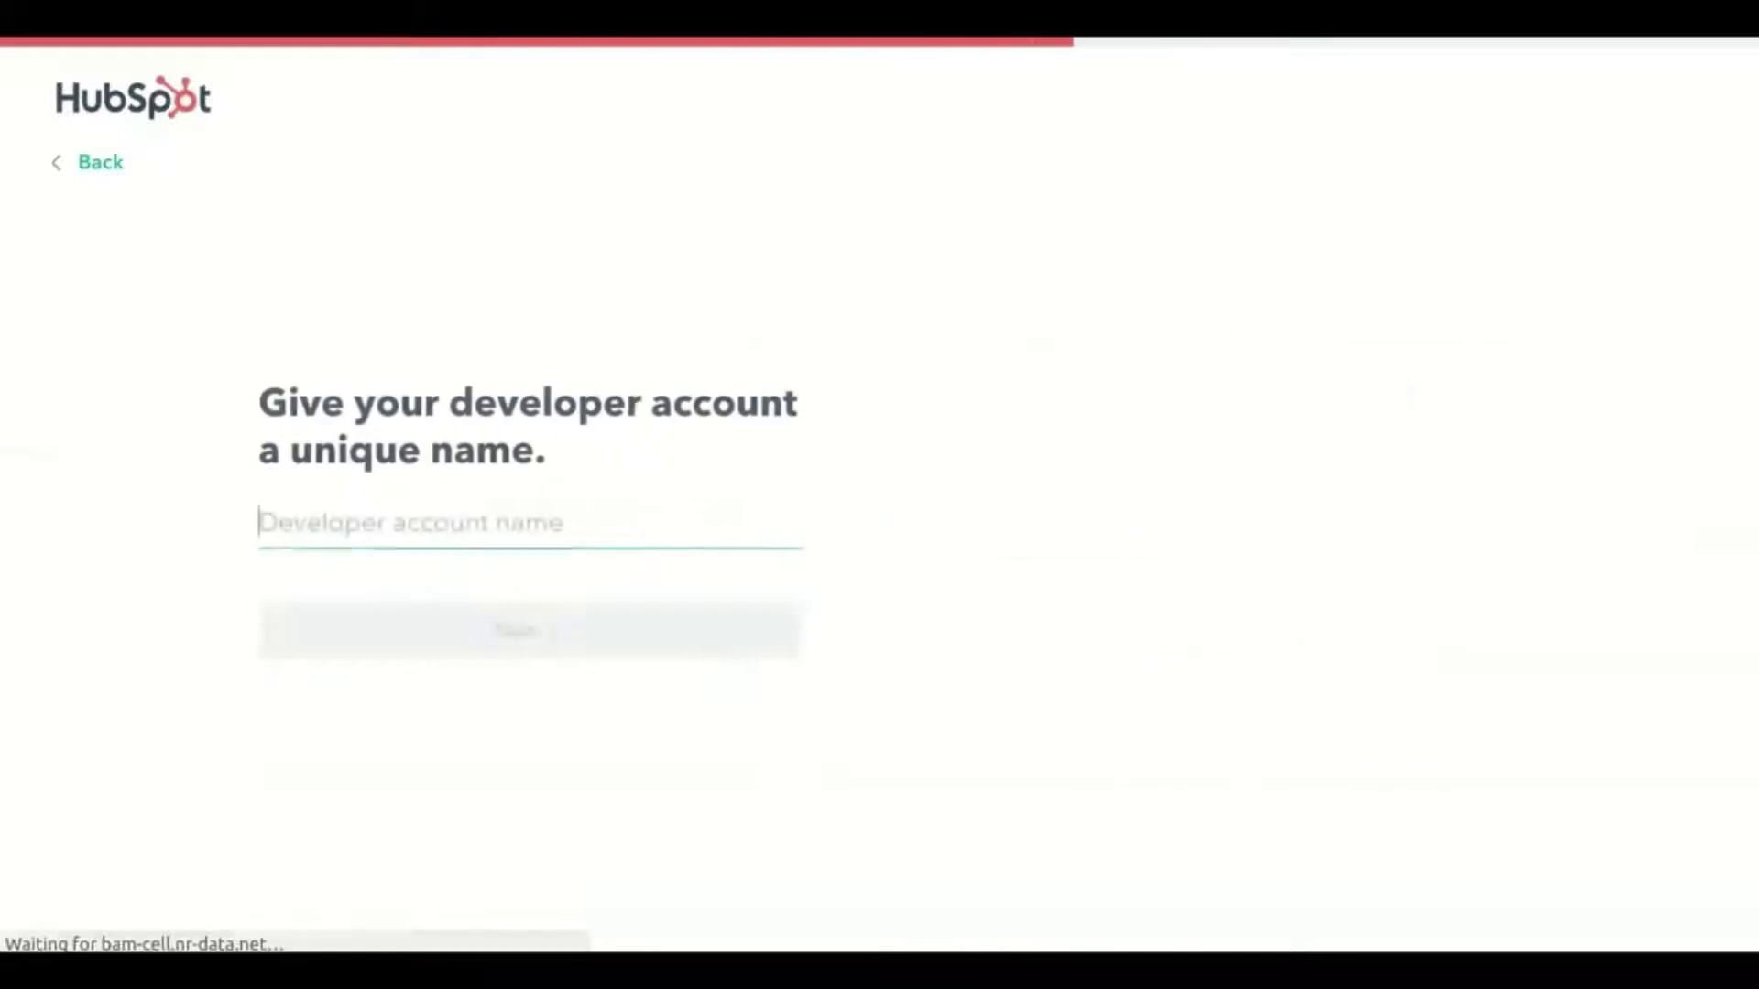
type("Magento test")
key("Return")
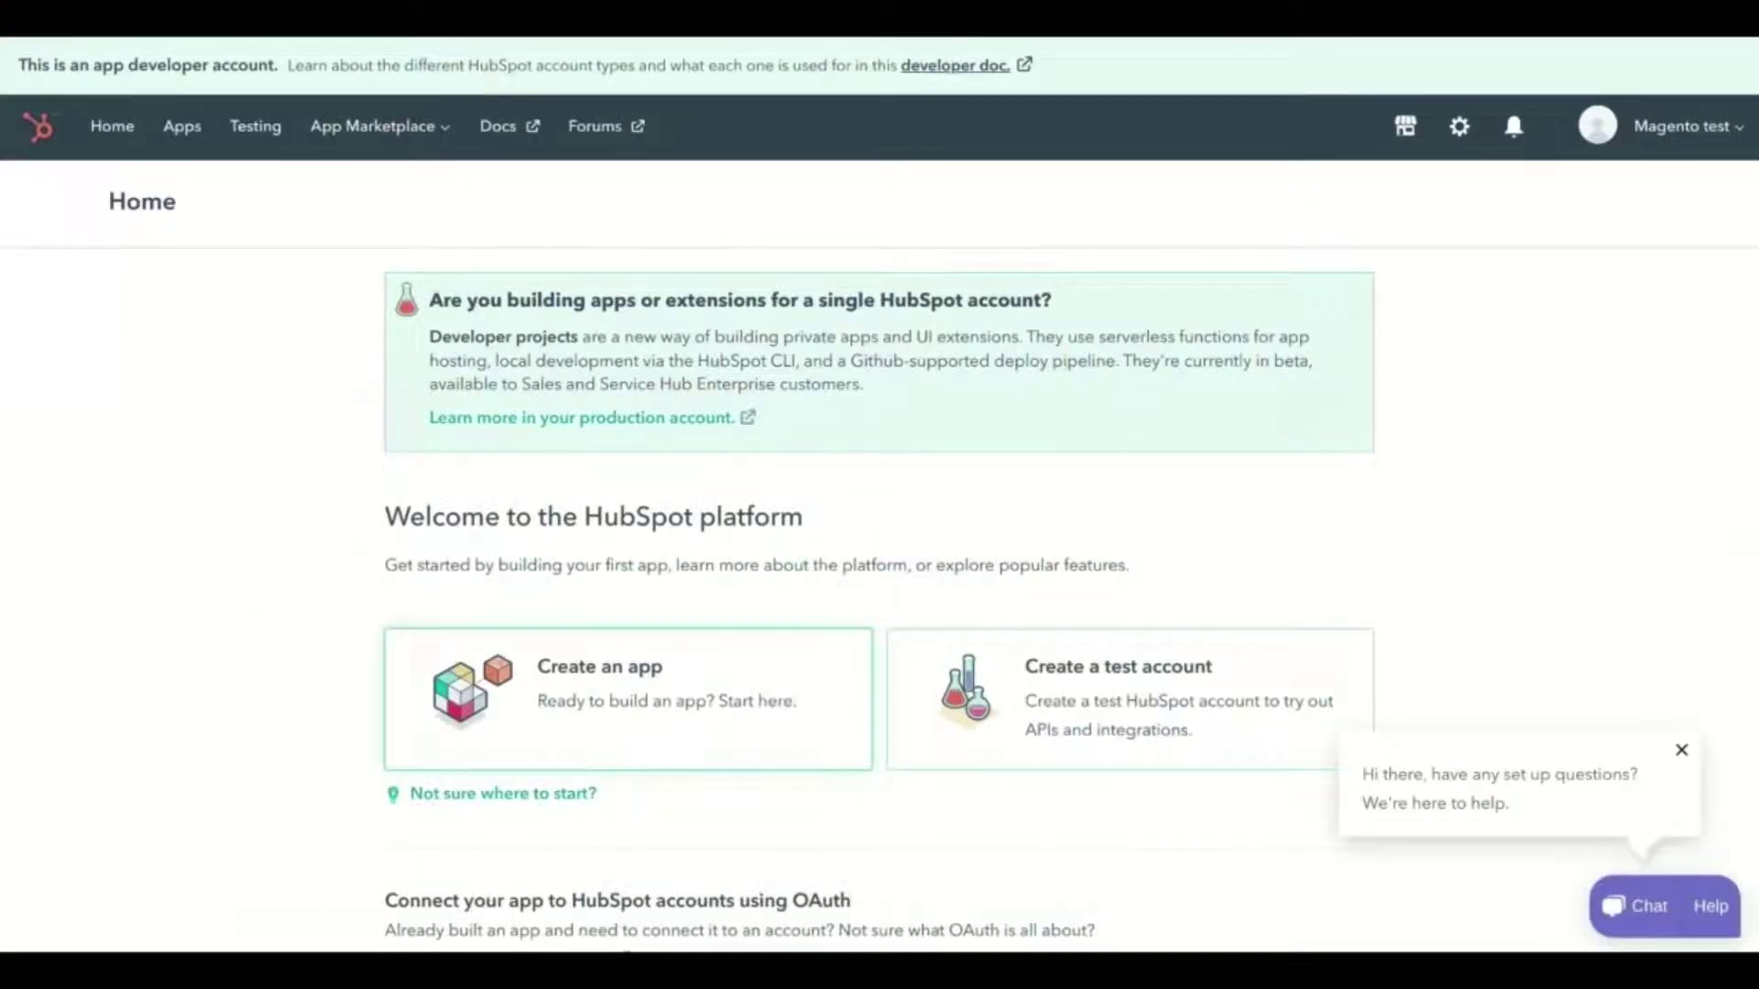
Create a new HubSpot app named 'Magento' with the pasted localhost redirect URL
left_click(628, 700)
scroll(628, 700, "down", 2)
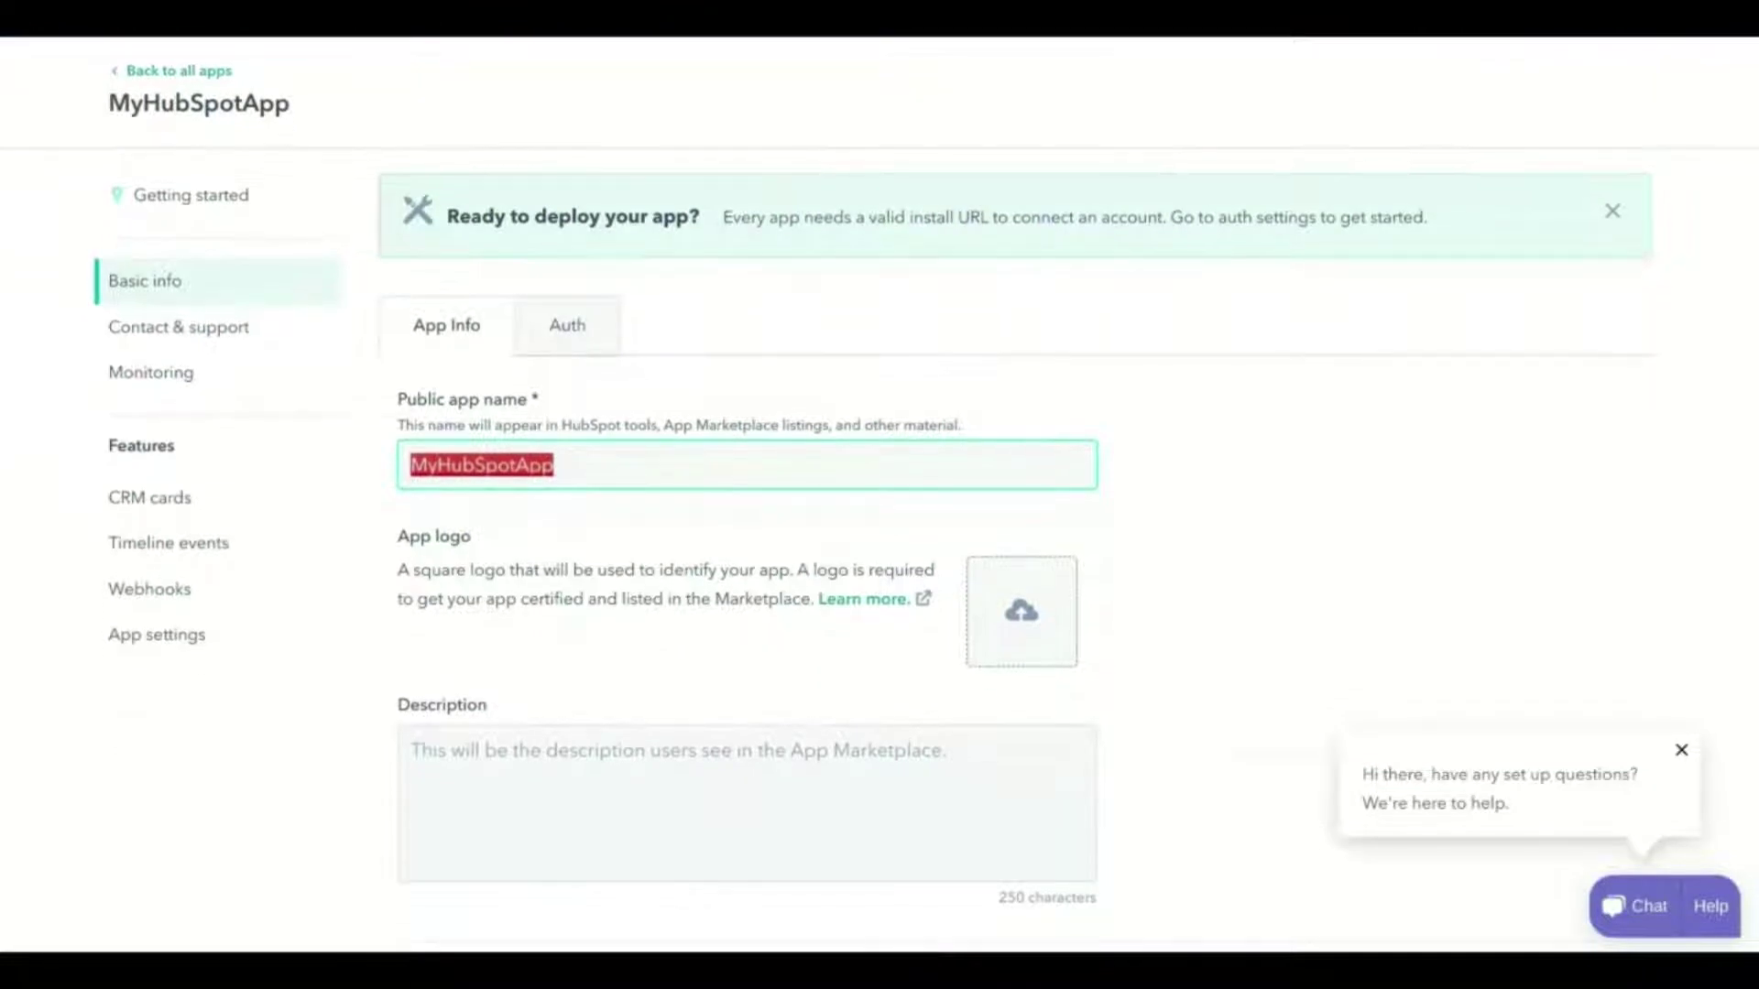
type("Magento")
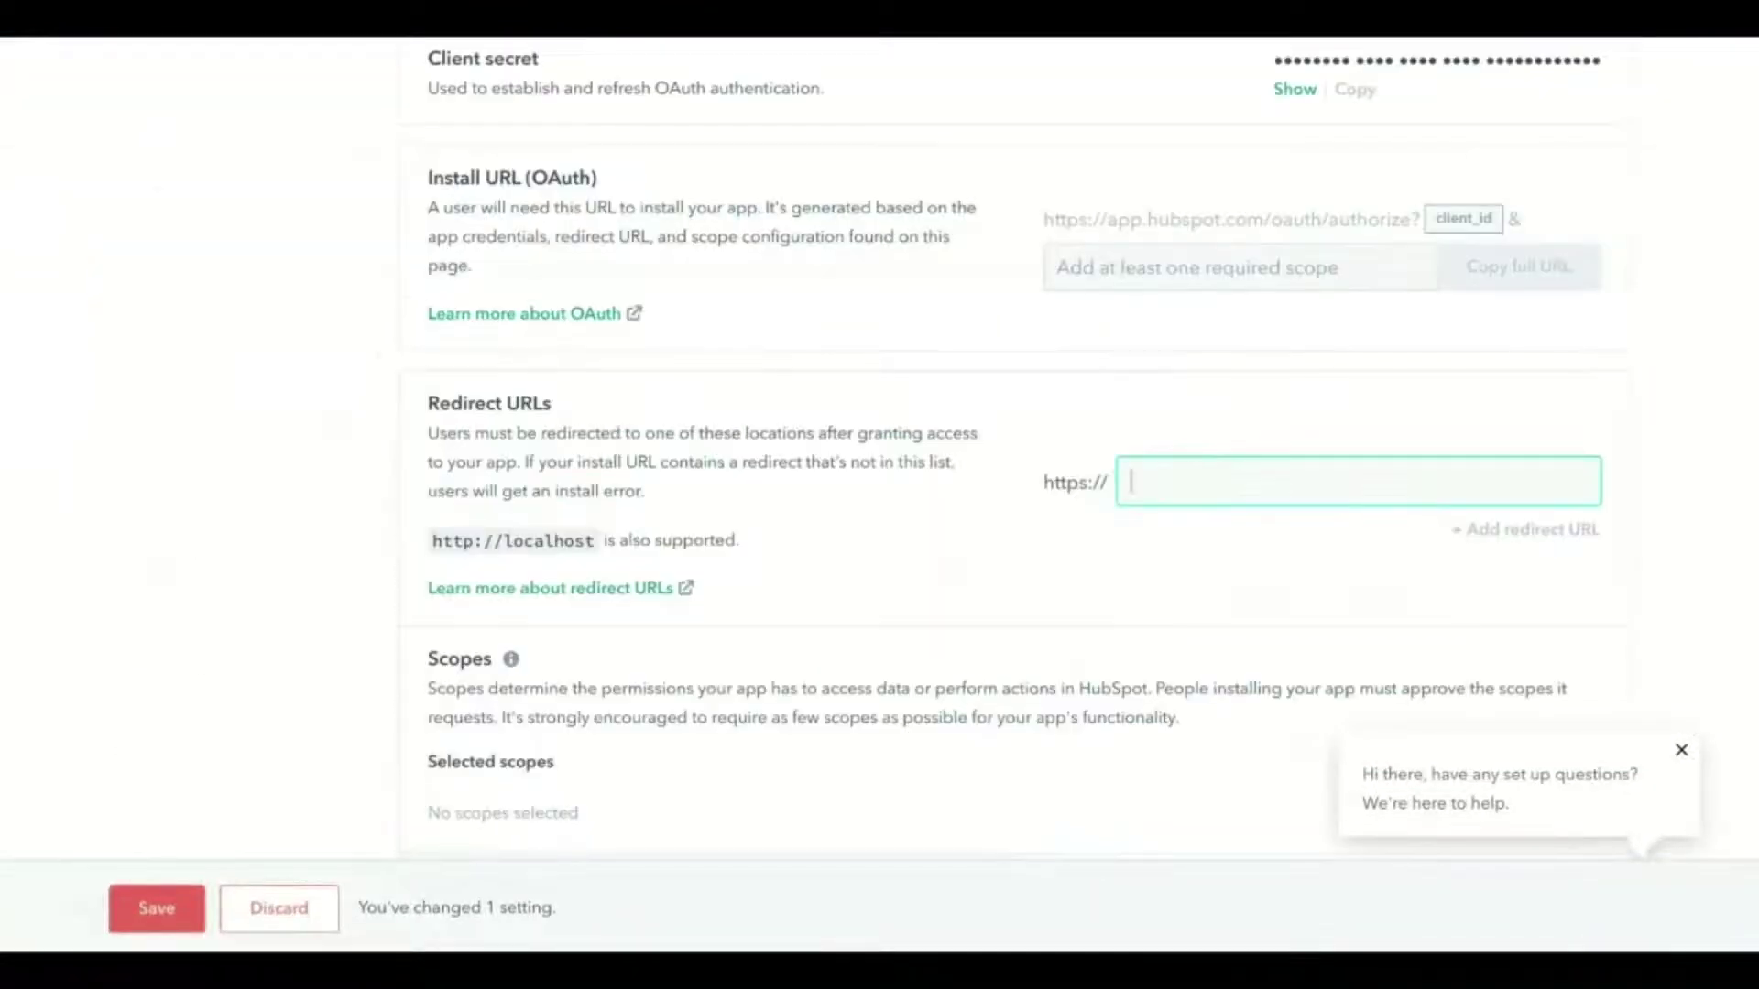
type("localhost/magento2.4/hubspot/auth")
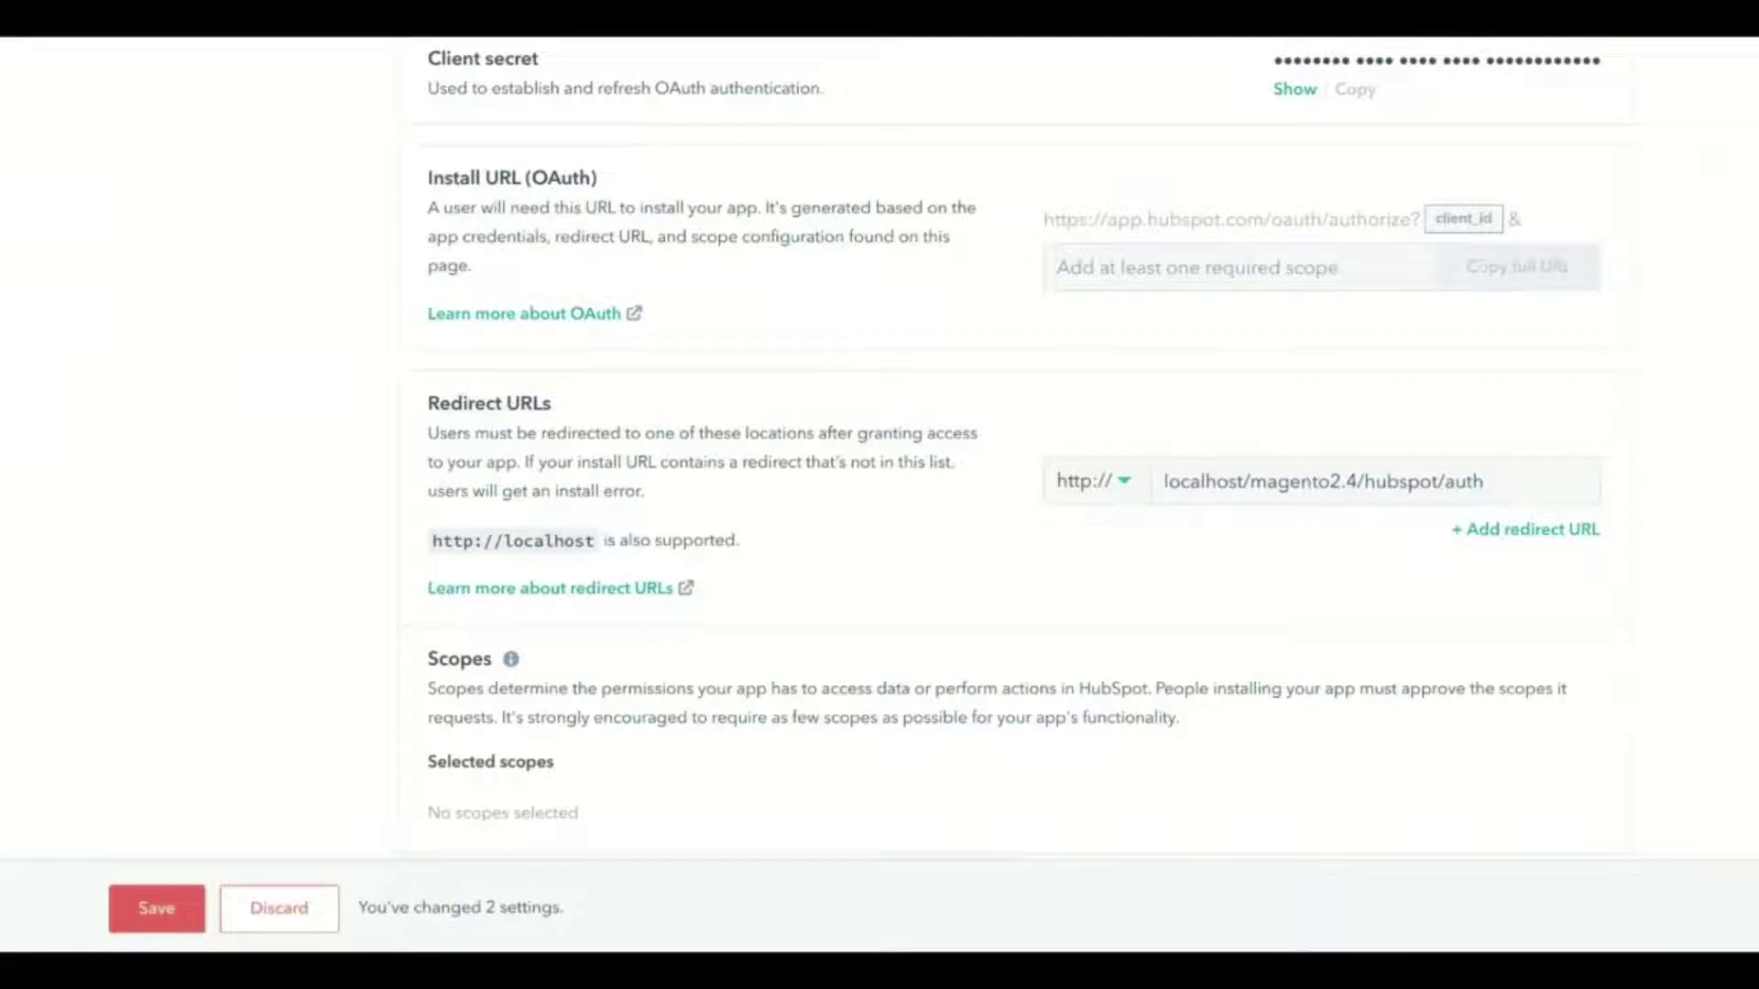
Grant contacts write, deals read, e-commerce and integration-sync scopes, then save the app
scroll(1008, 449, "down", 4)
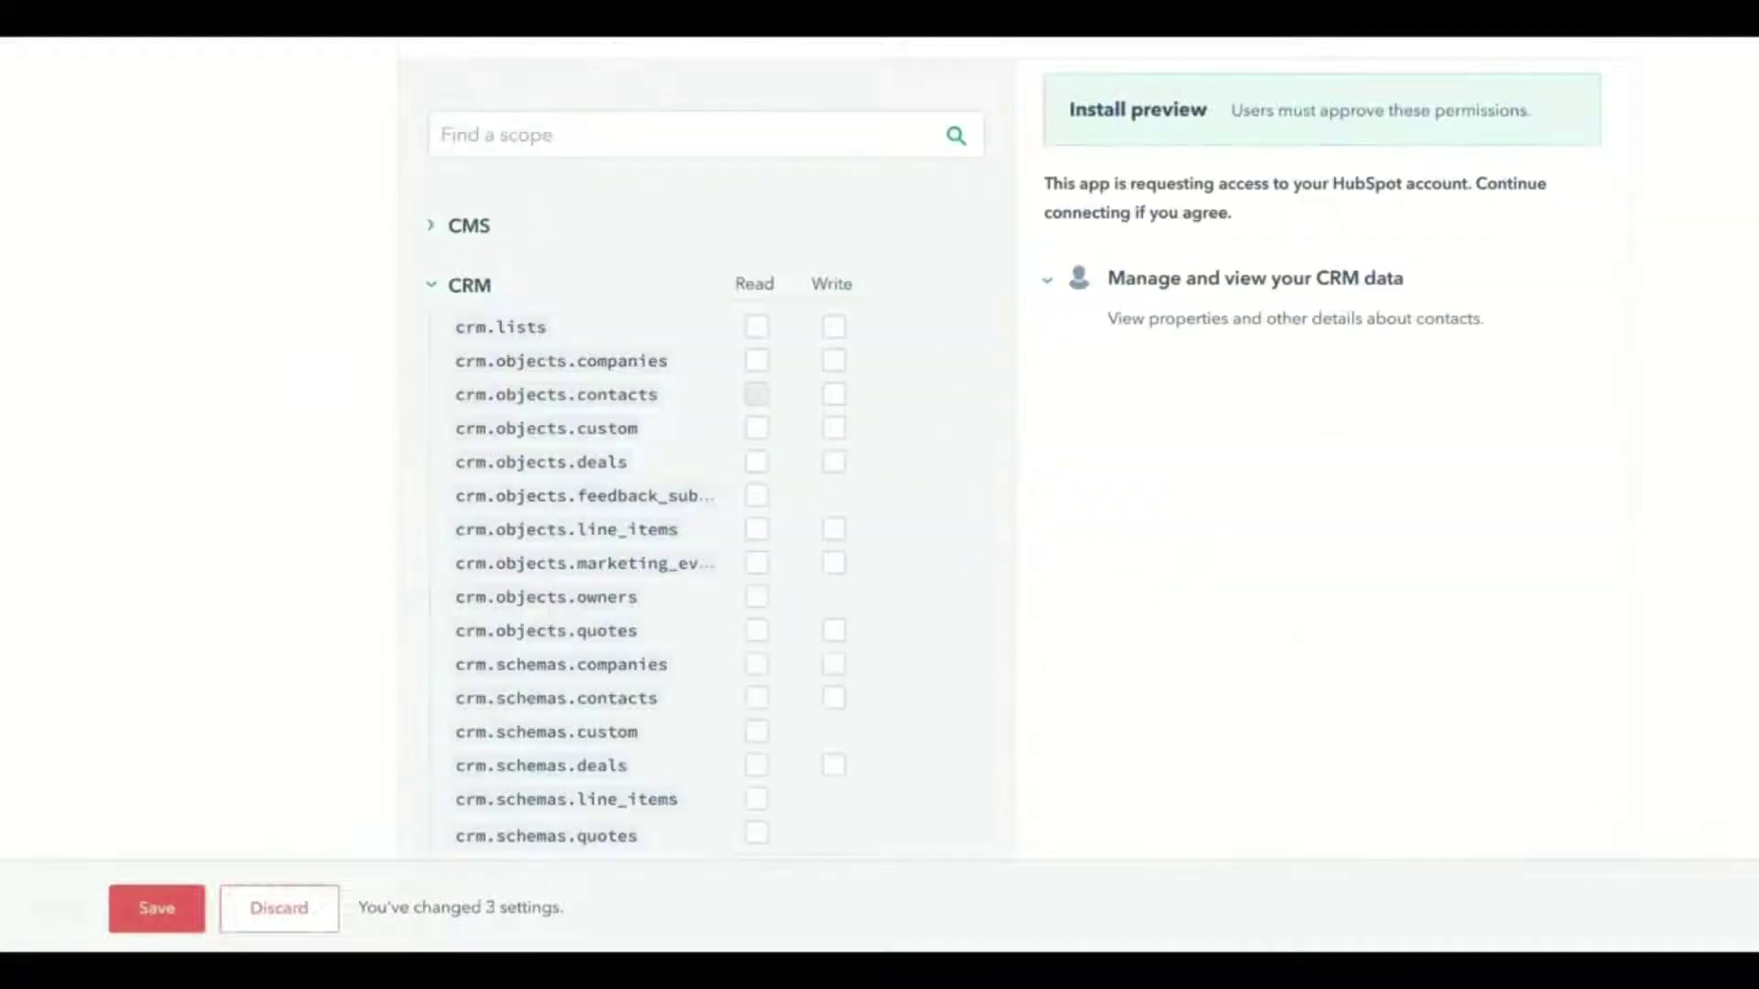
left_click(833, 394)
left_click(757, 462)
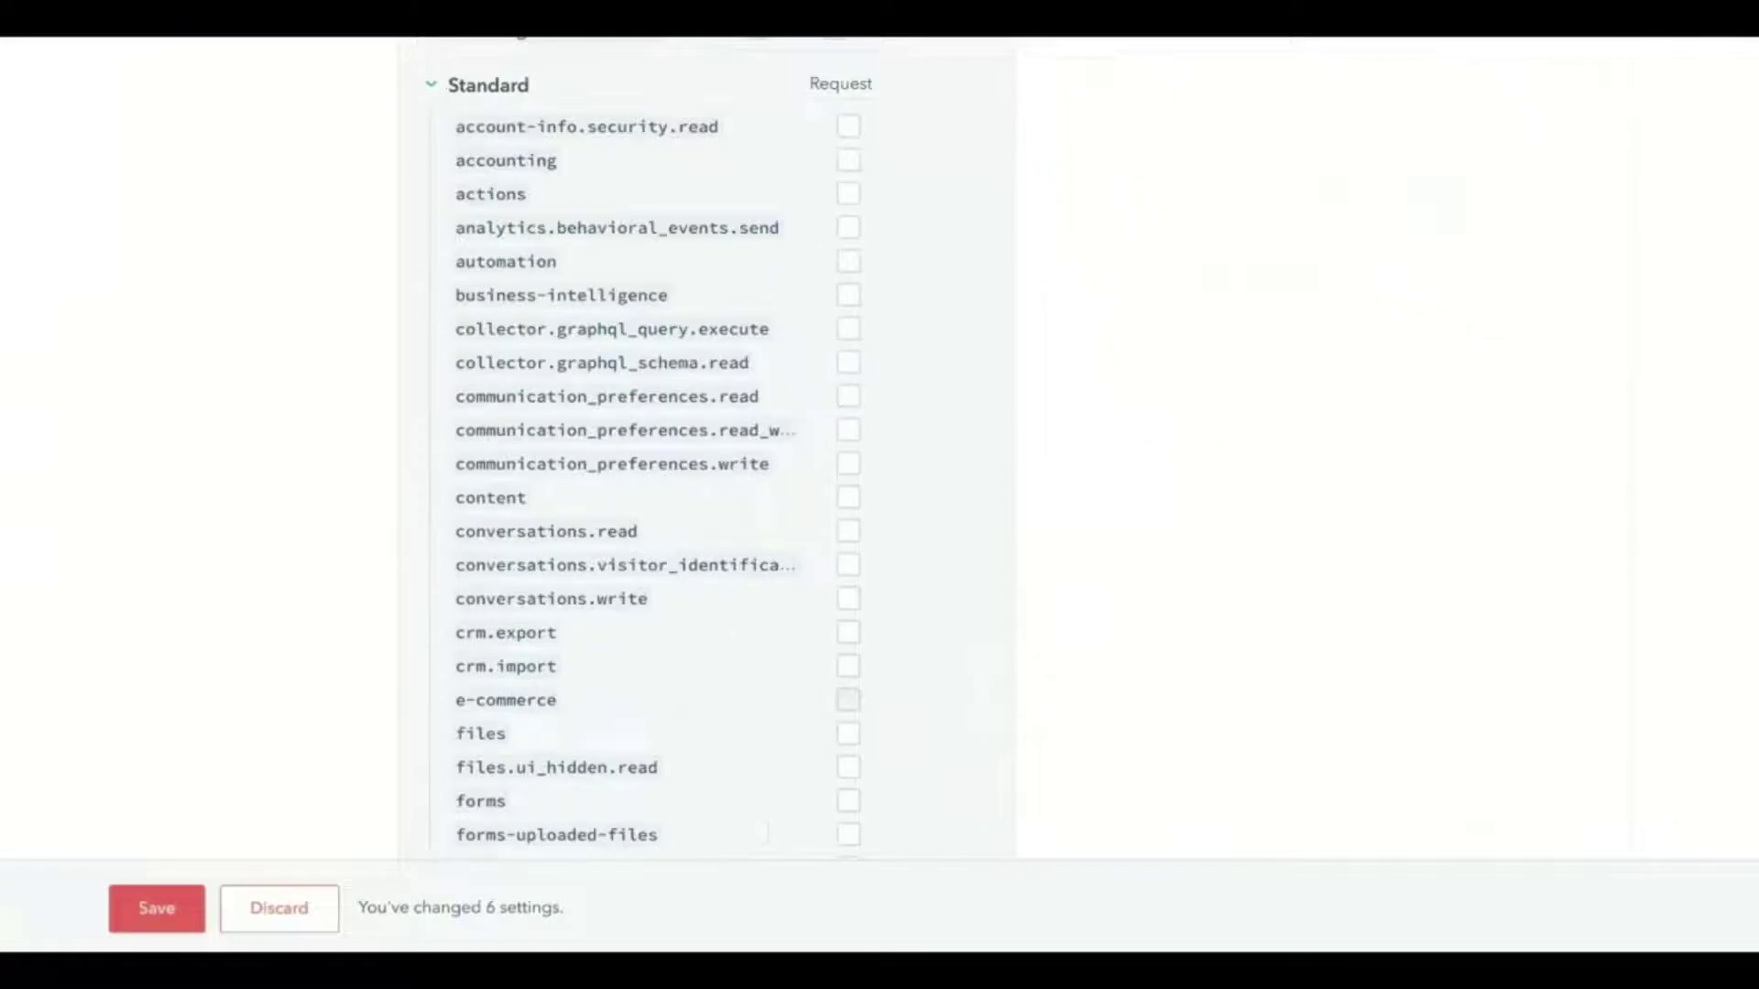
left_click(848, 699)
scroll(660, 449, "down", 4)
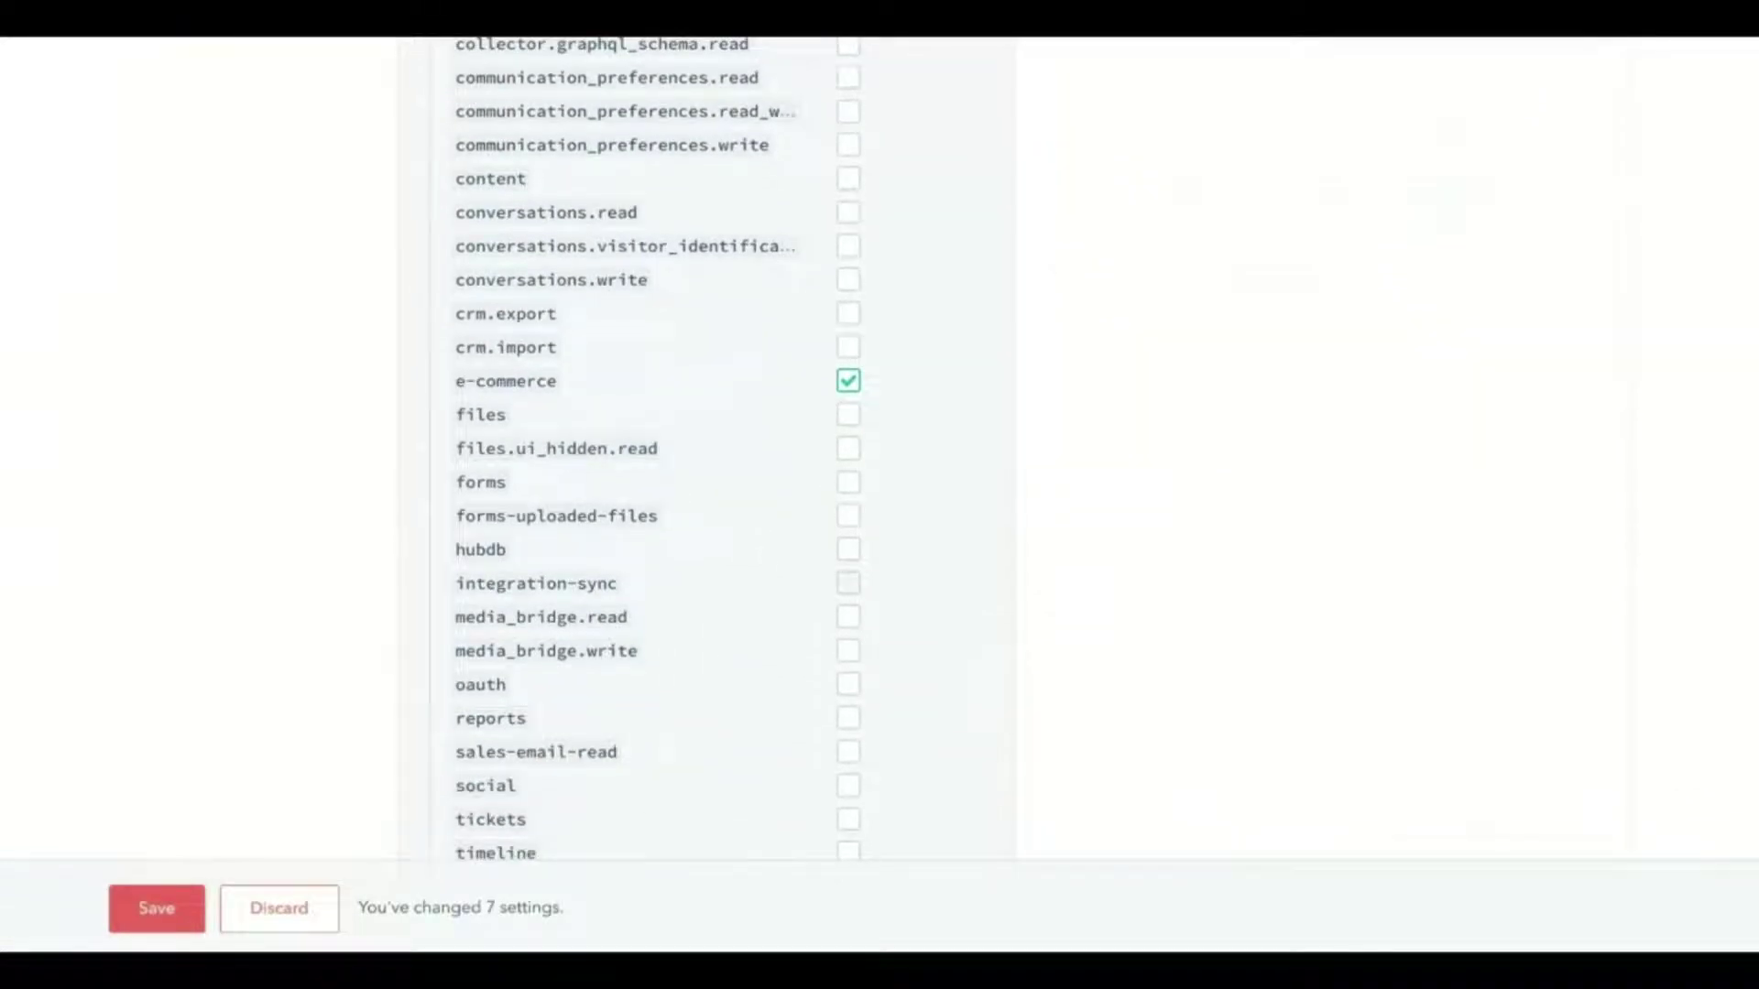
left_click(848, 584)
scroll(848, 583, "down", 1)
left_click(157, 908)
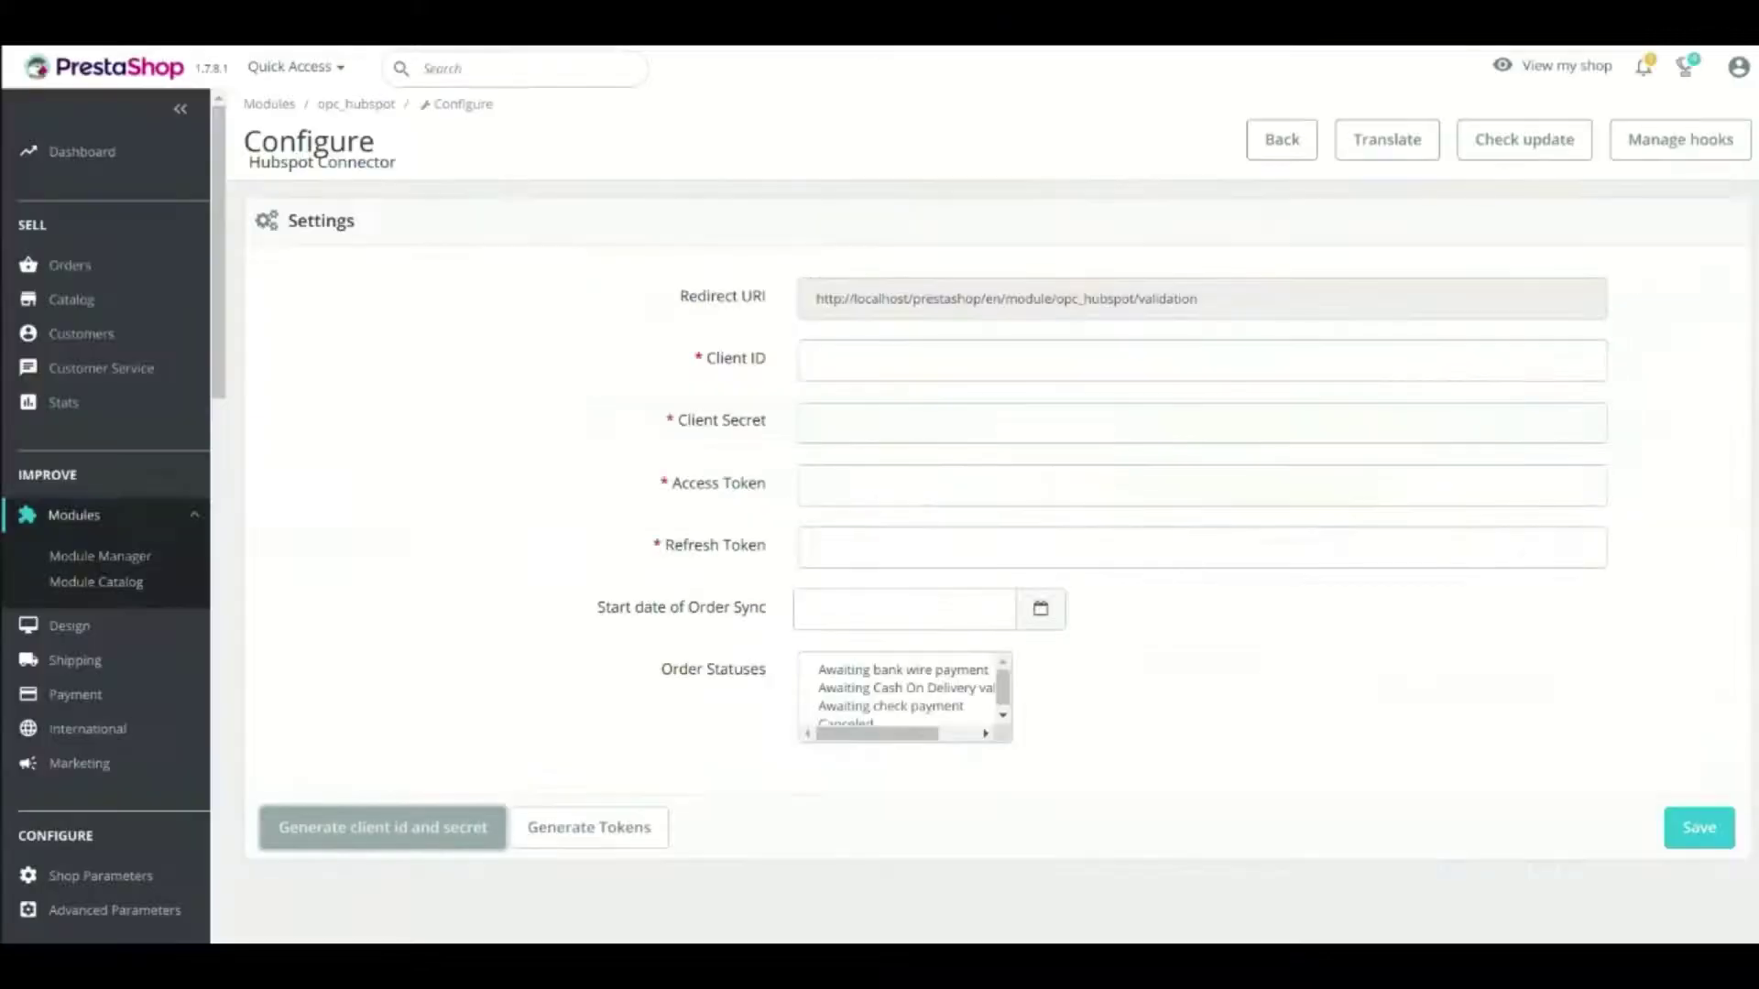
Paste the HubSpot app's client ID and client secret into the connector settings
left_click(916, 360)
key("ctrl+v")
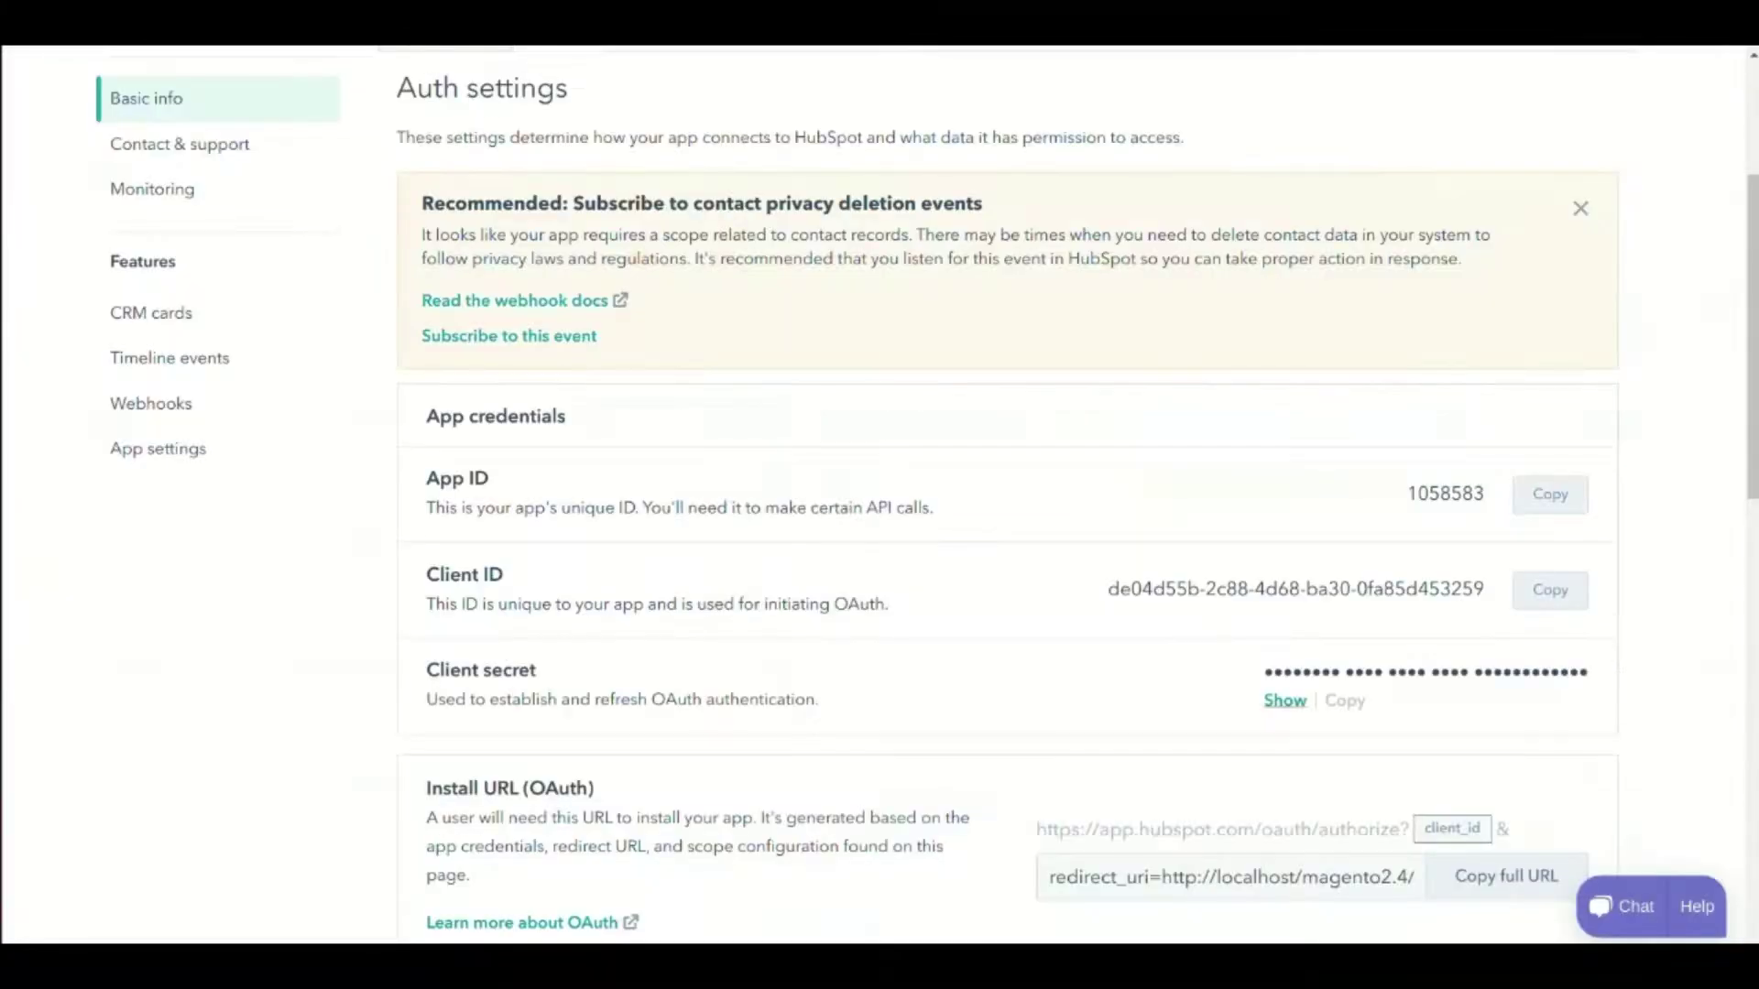
left_click(1285, 700)
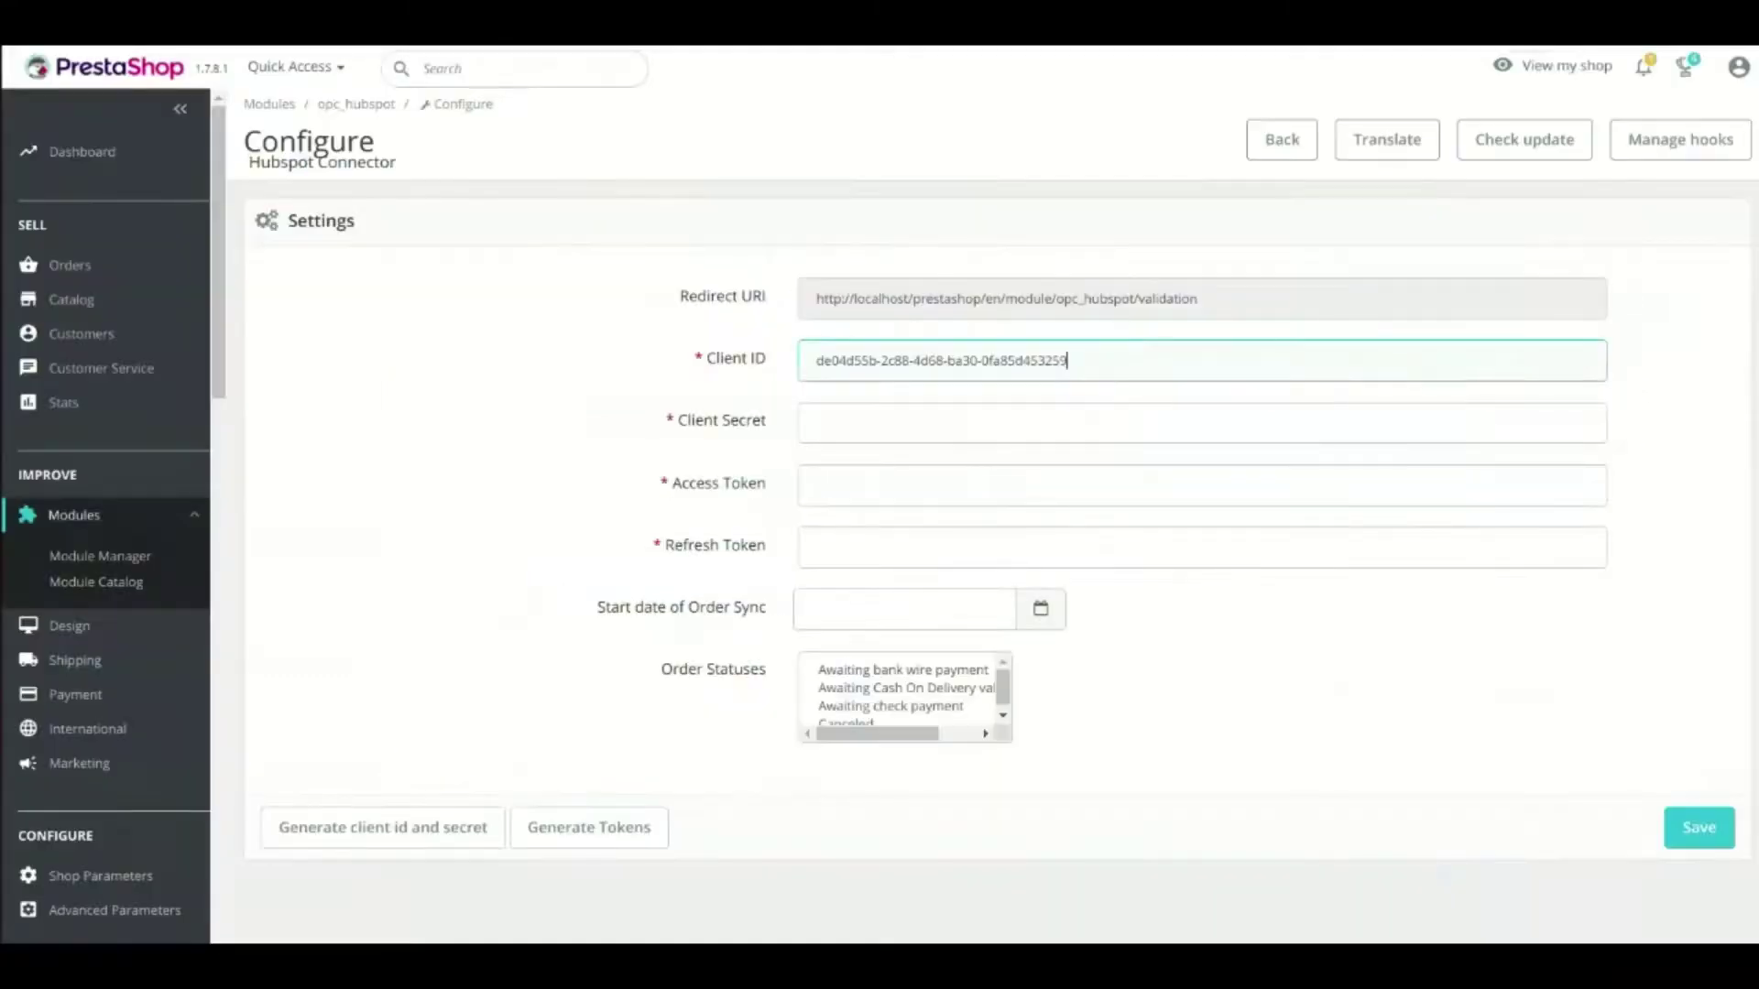
left_click(1202, 423)
key("ctrl+v")
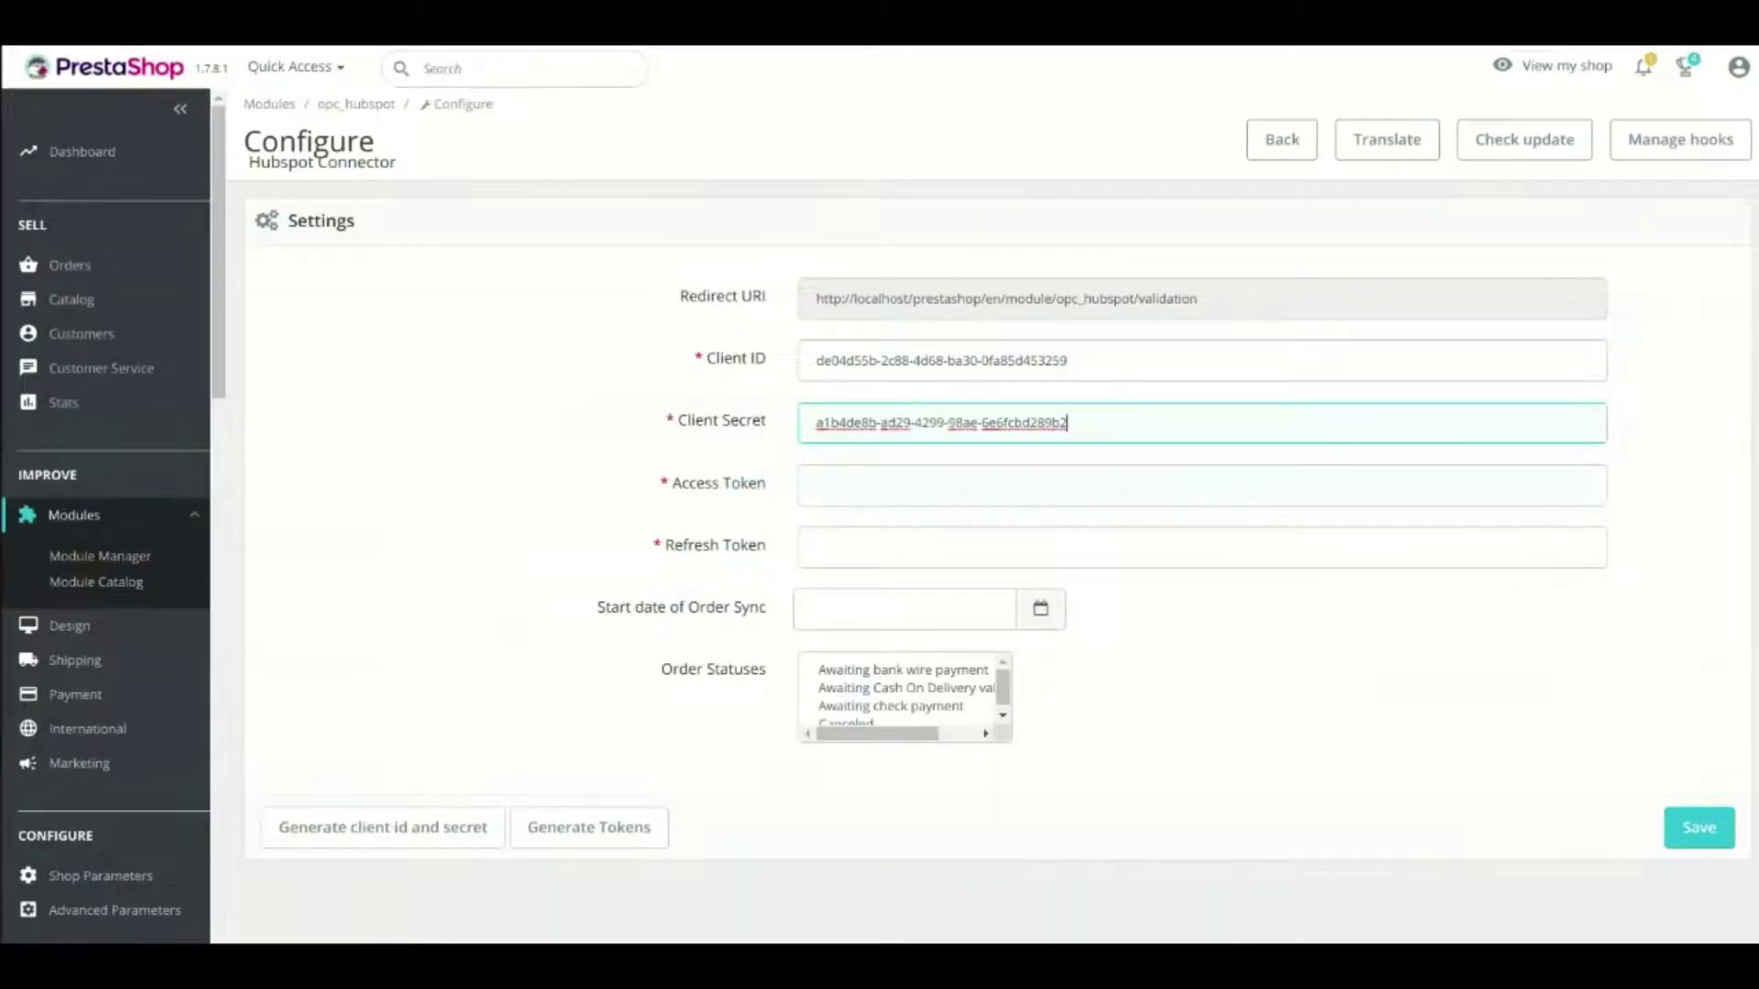
key("Tab")
type("test")
key("Tab")
type("test")
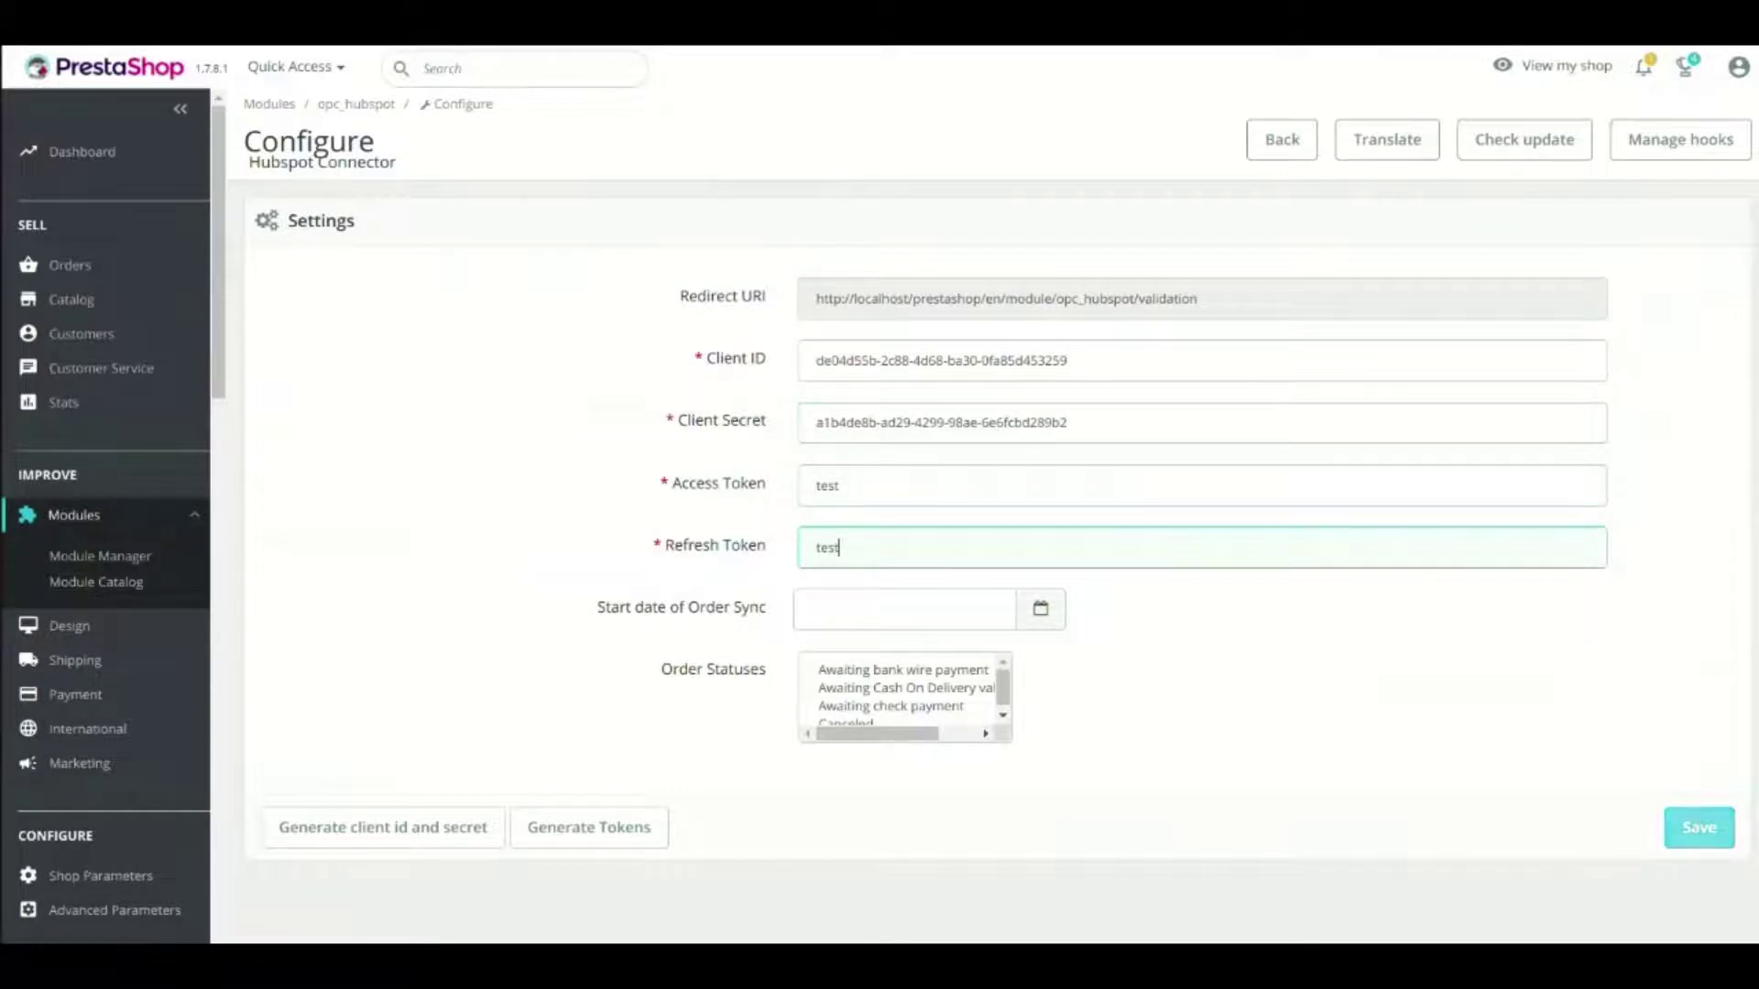
left_click(1699, 827)
scroll(989, 550, "down", 1)
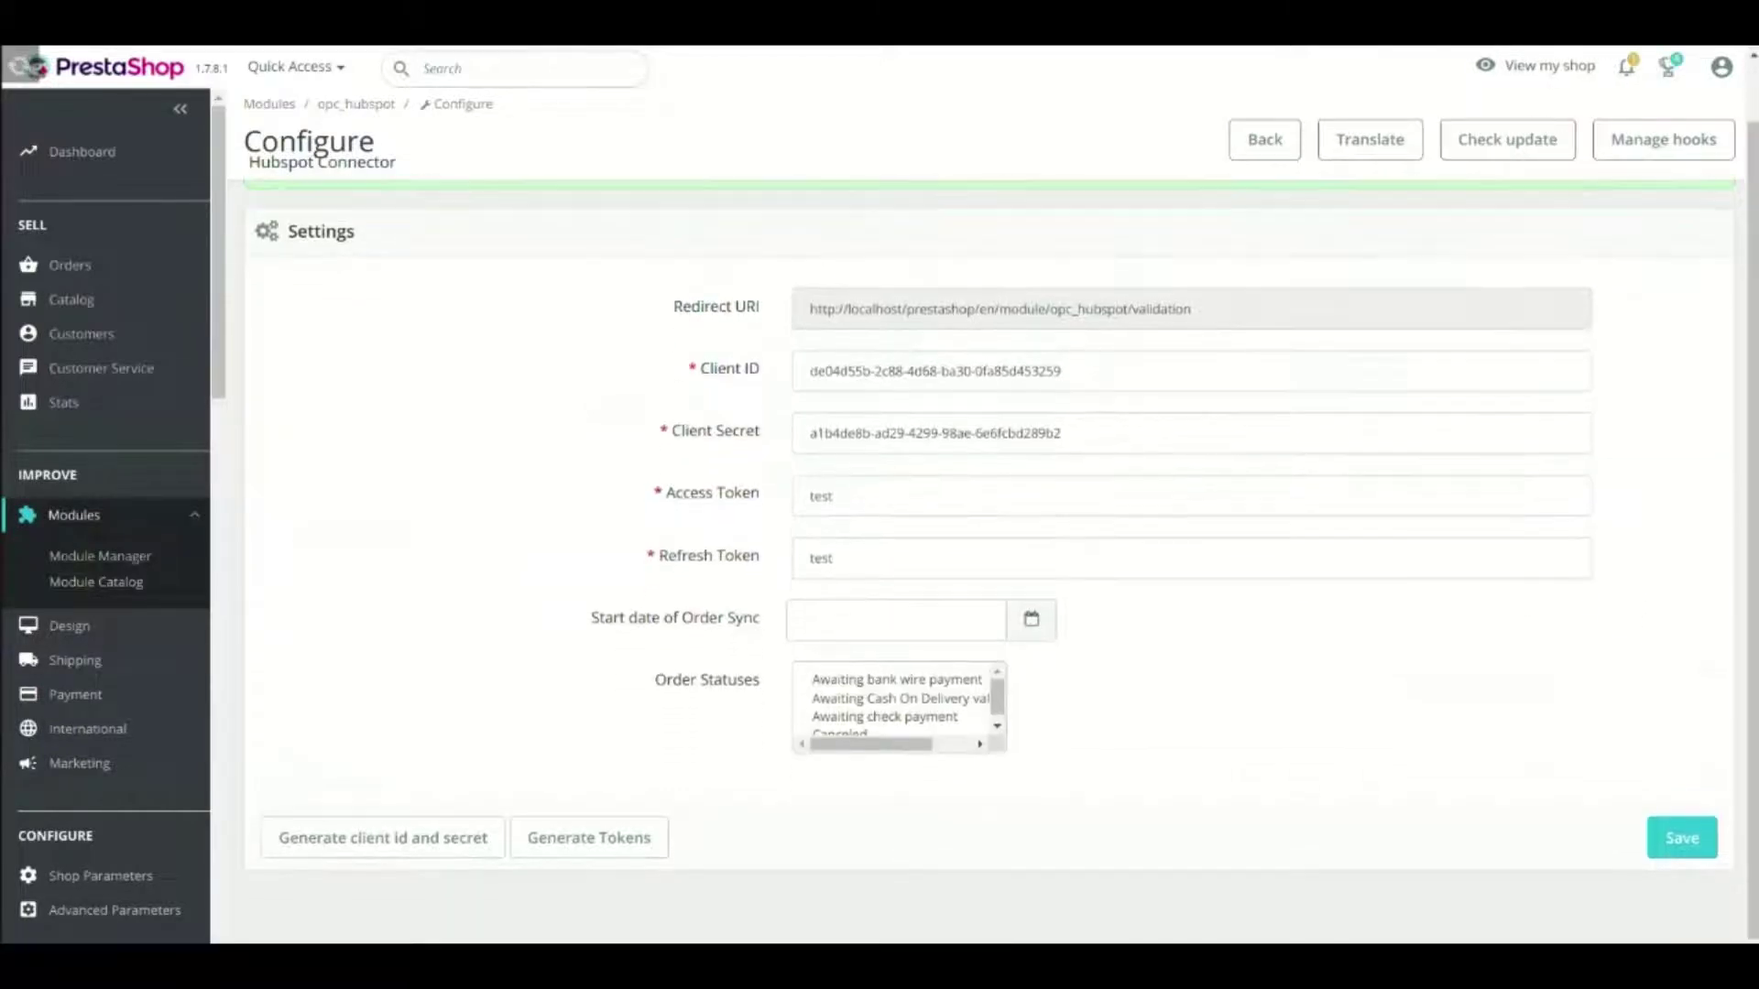
left_click(589, 837)
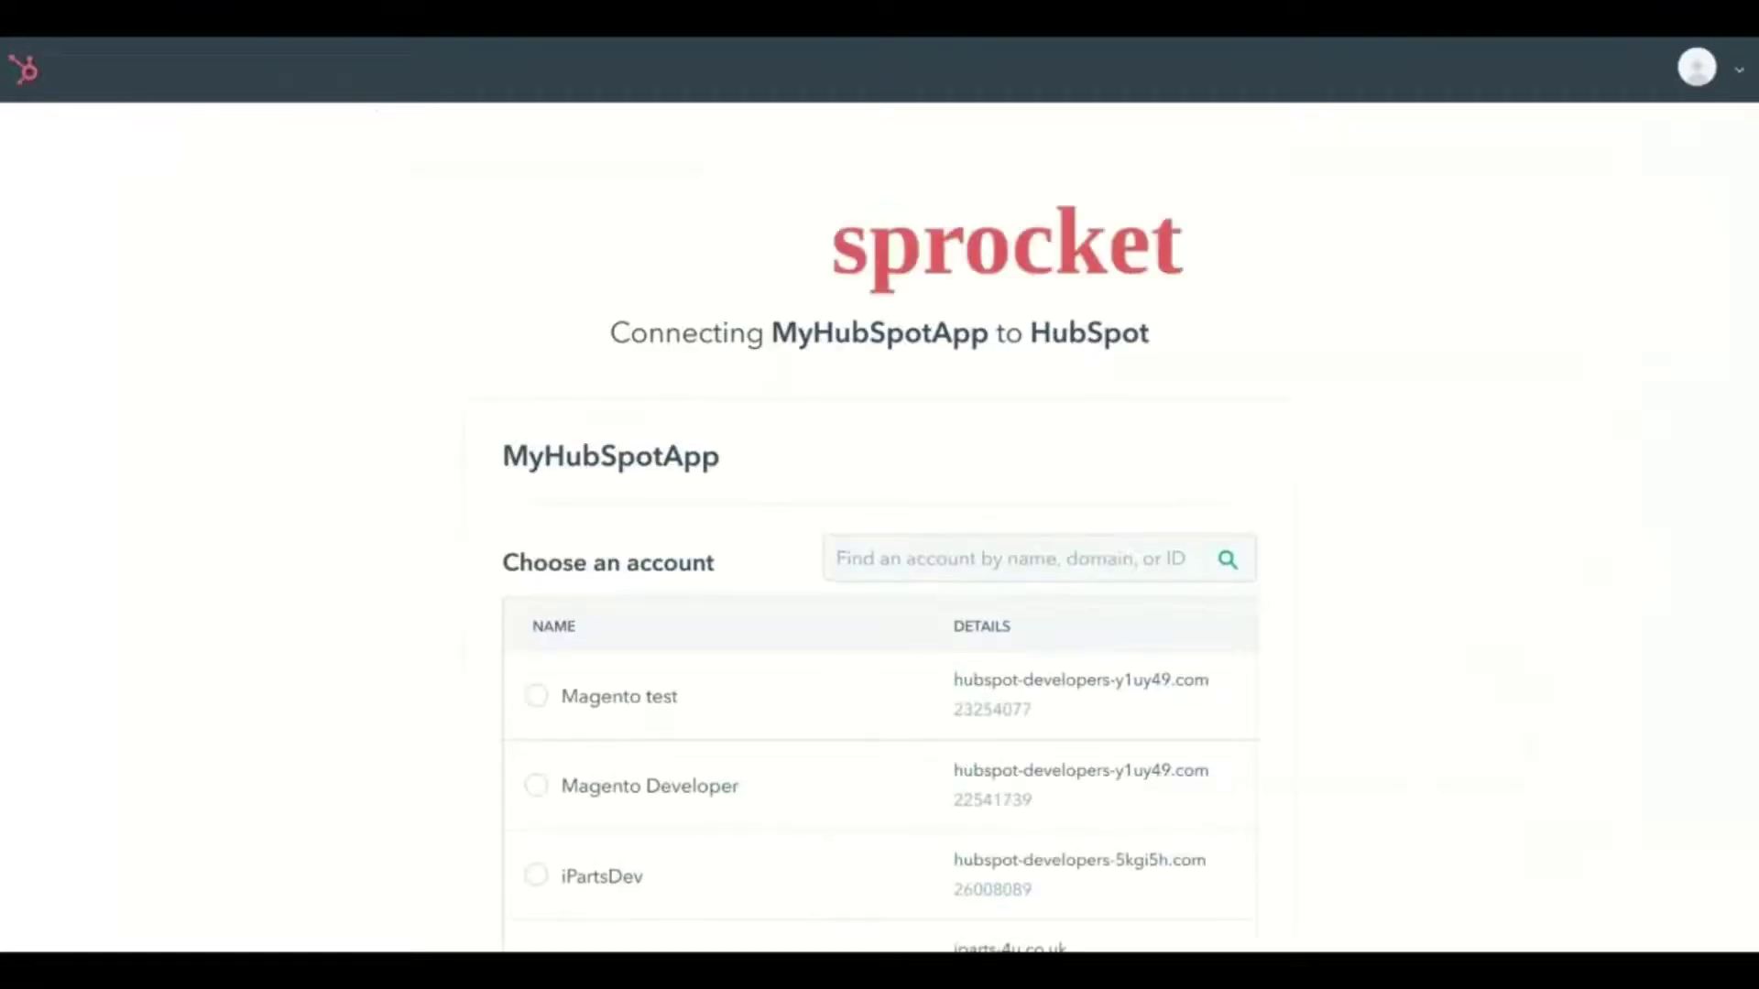
Choose the Magento Developer account and connect MyHubSpotApp to obtain real tokens
scroll(879, 550, "down", 3)
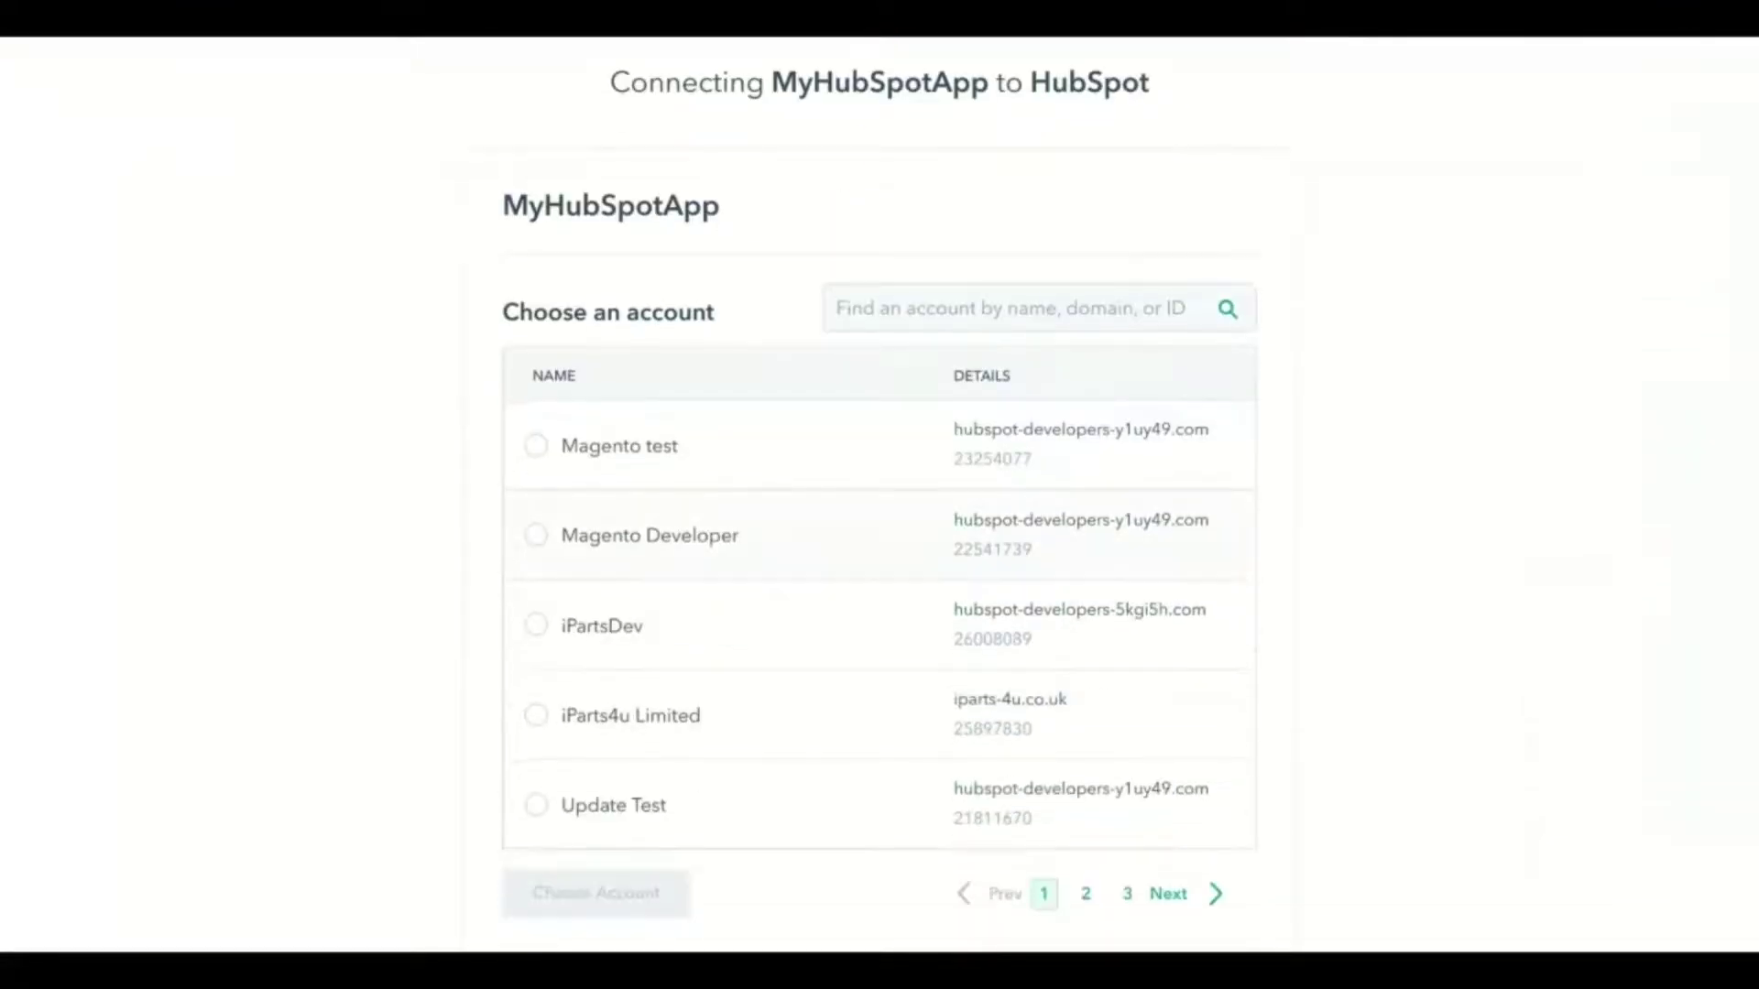
left_click(536, 535)
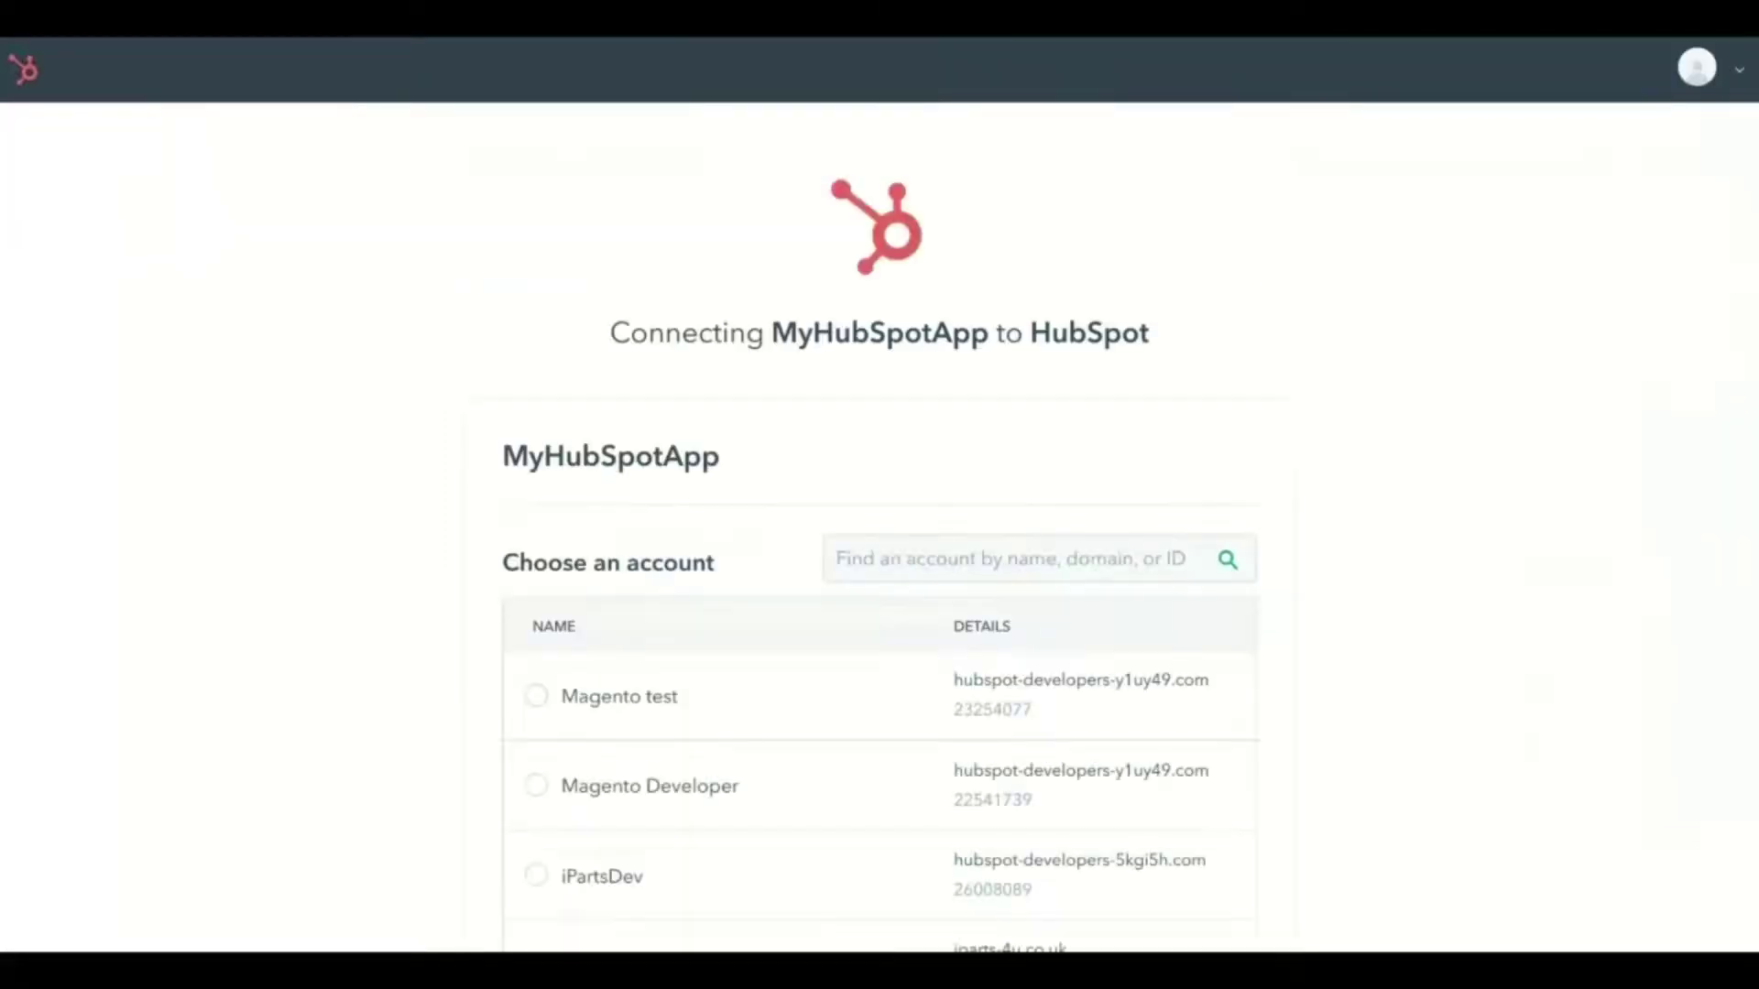
scroll(824, 535, "down", 3)
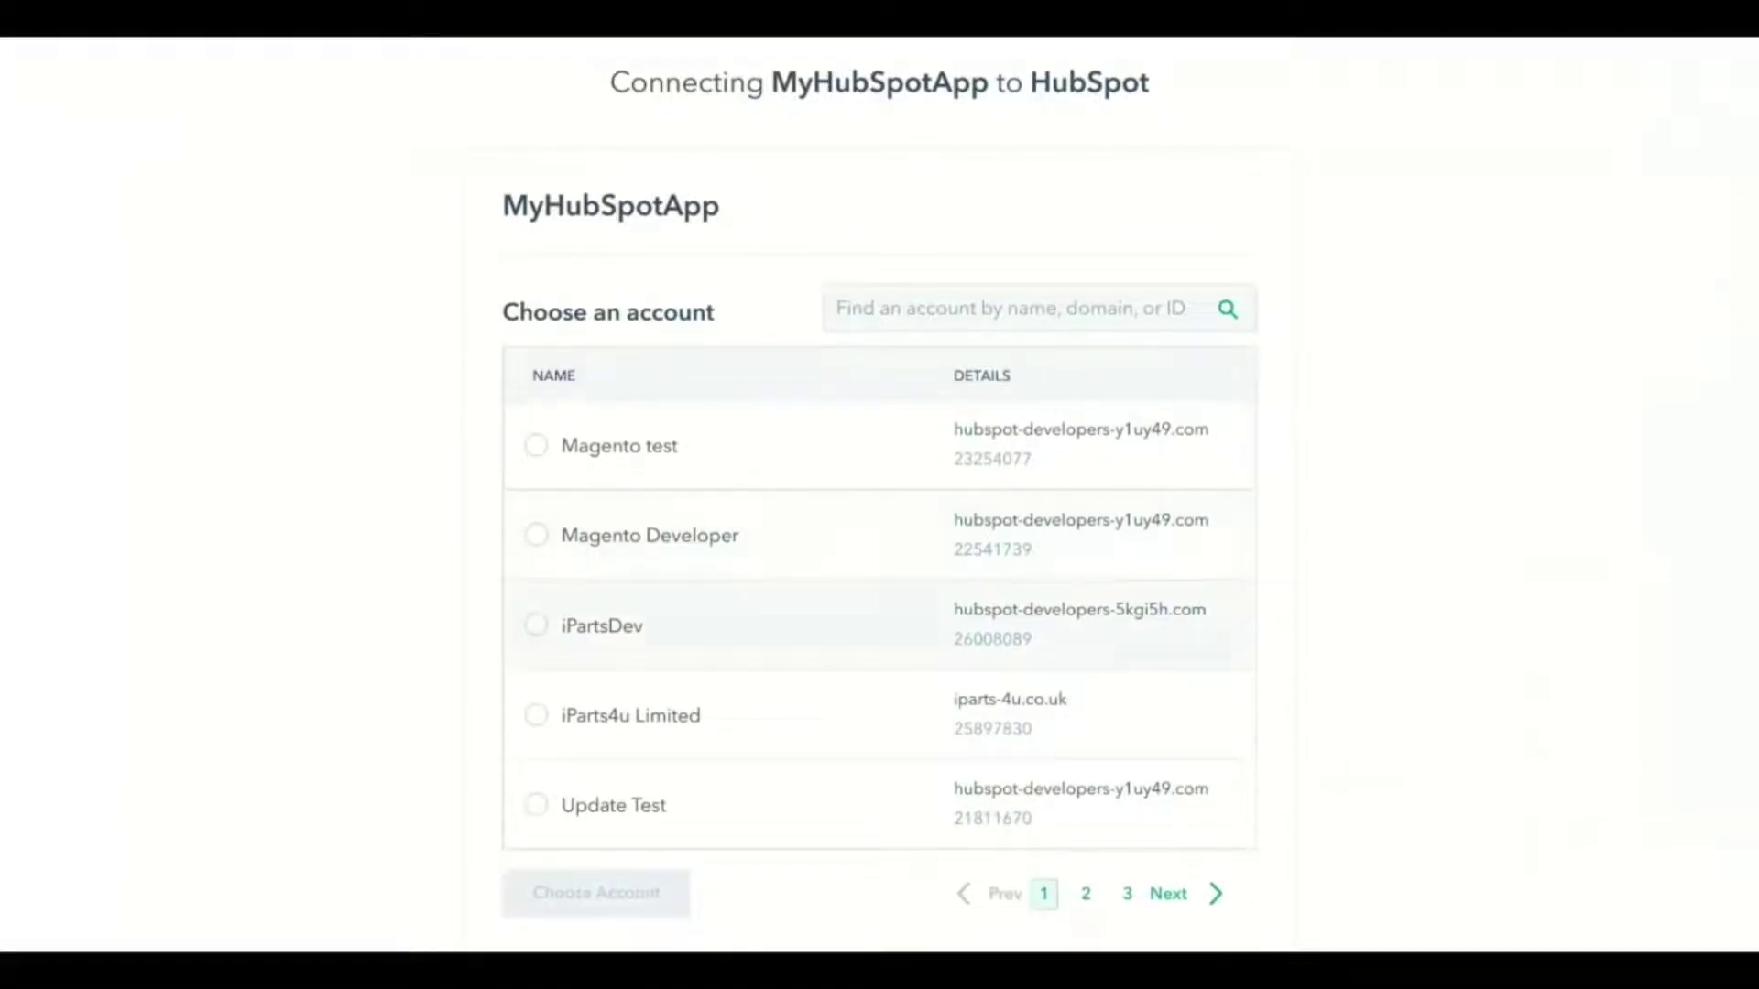
left_click(536, 535)
left_click(565, 855)
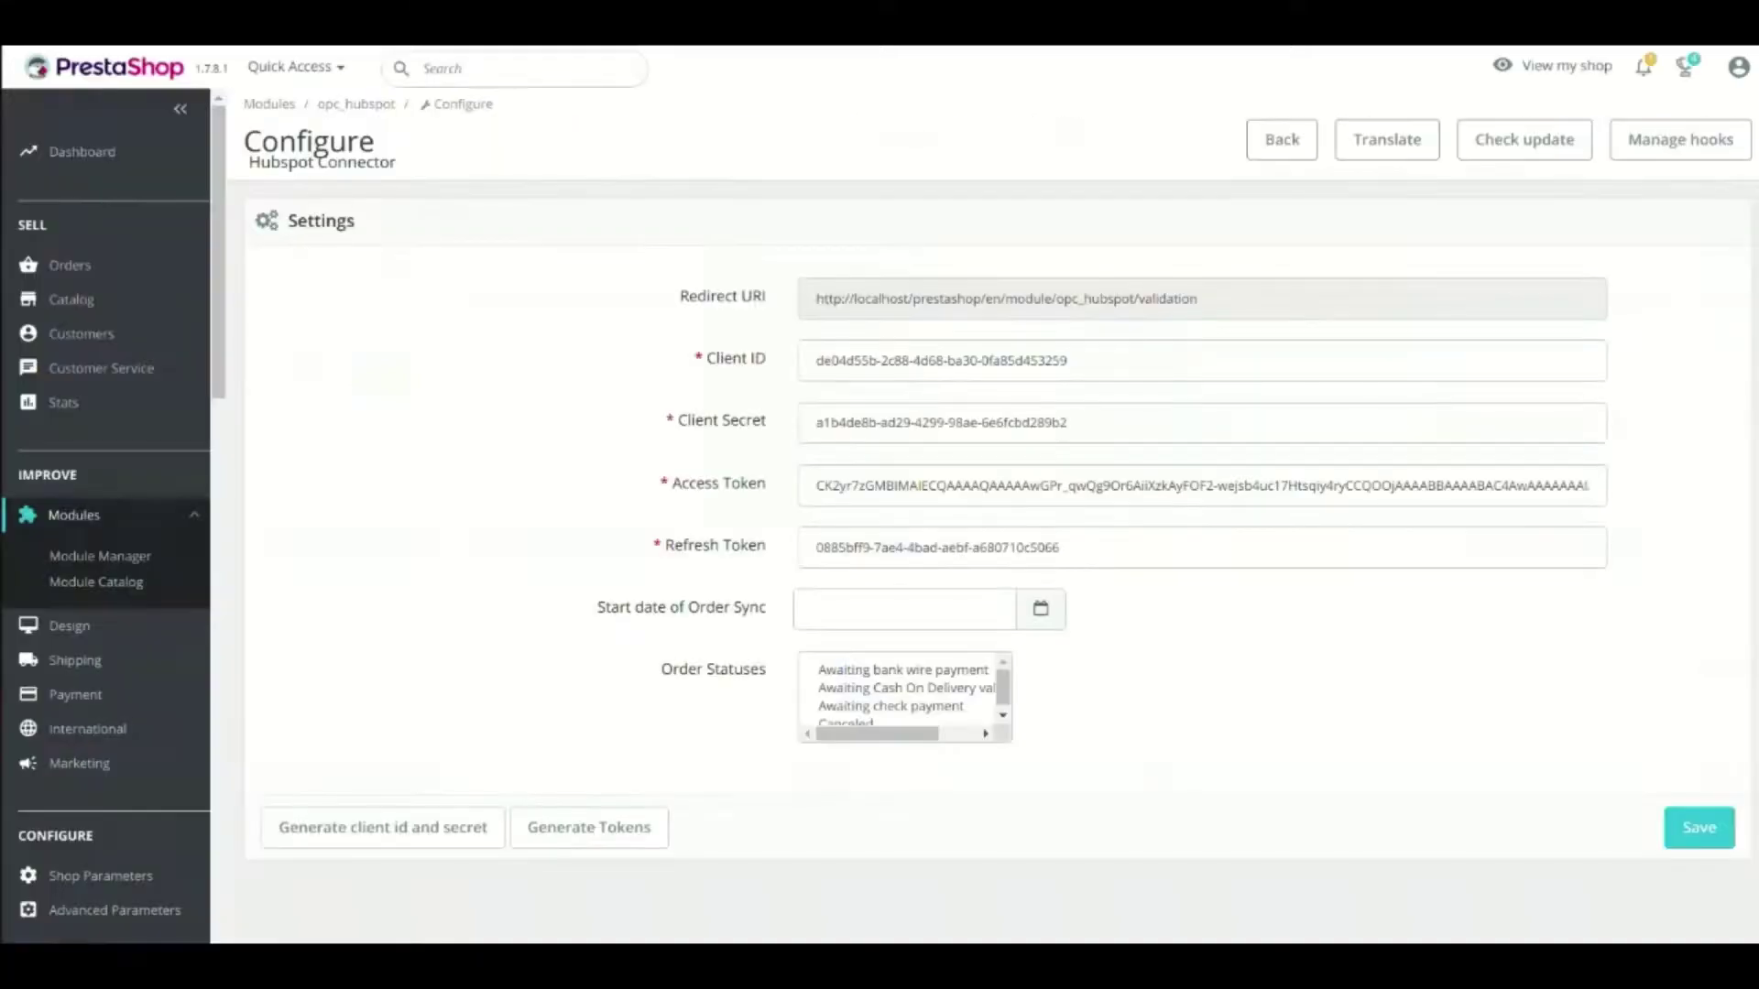
triple_click(910, 486)
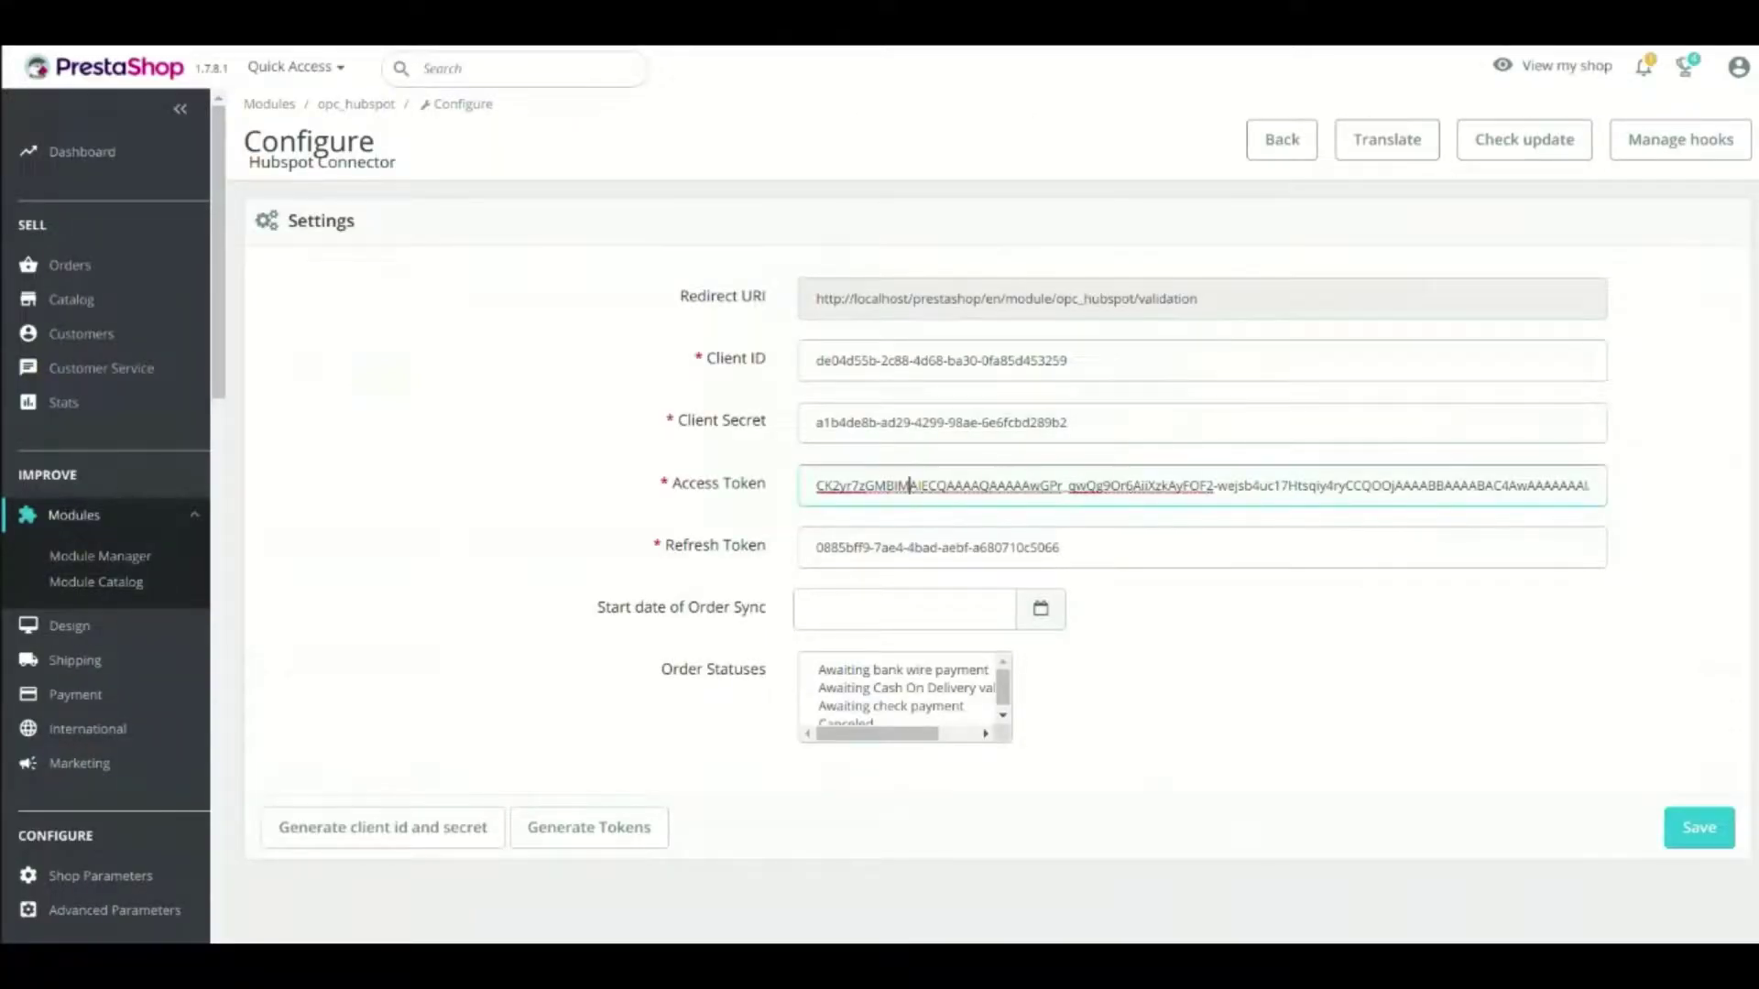
triple_click(874, 548)
left_click(874, 548)
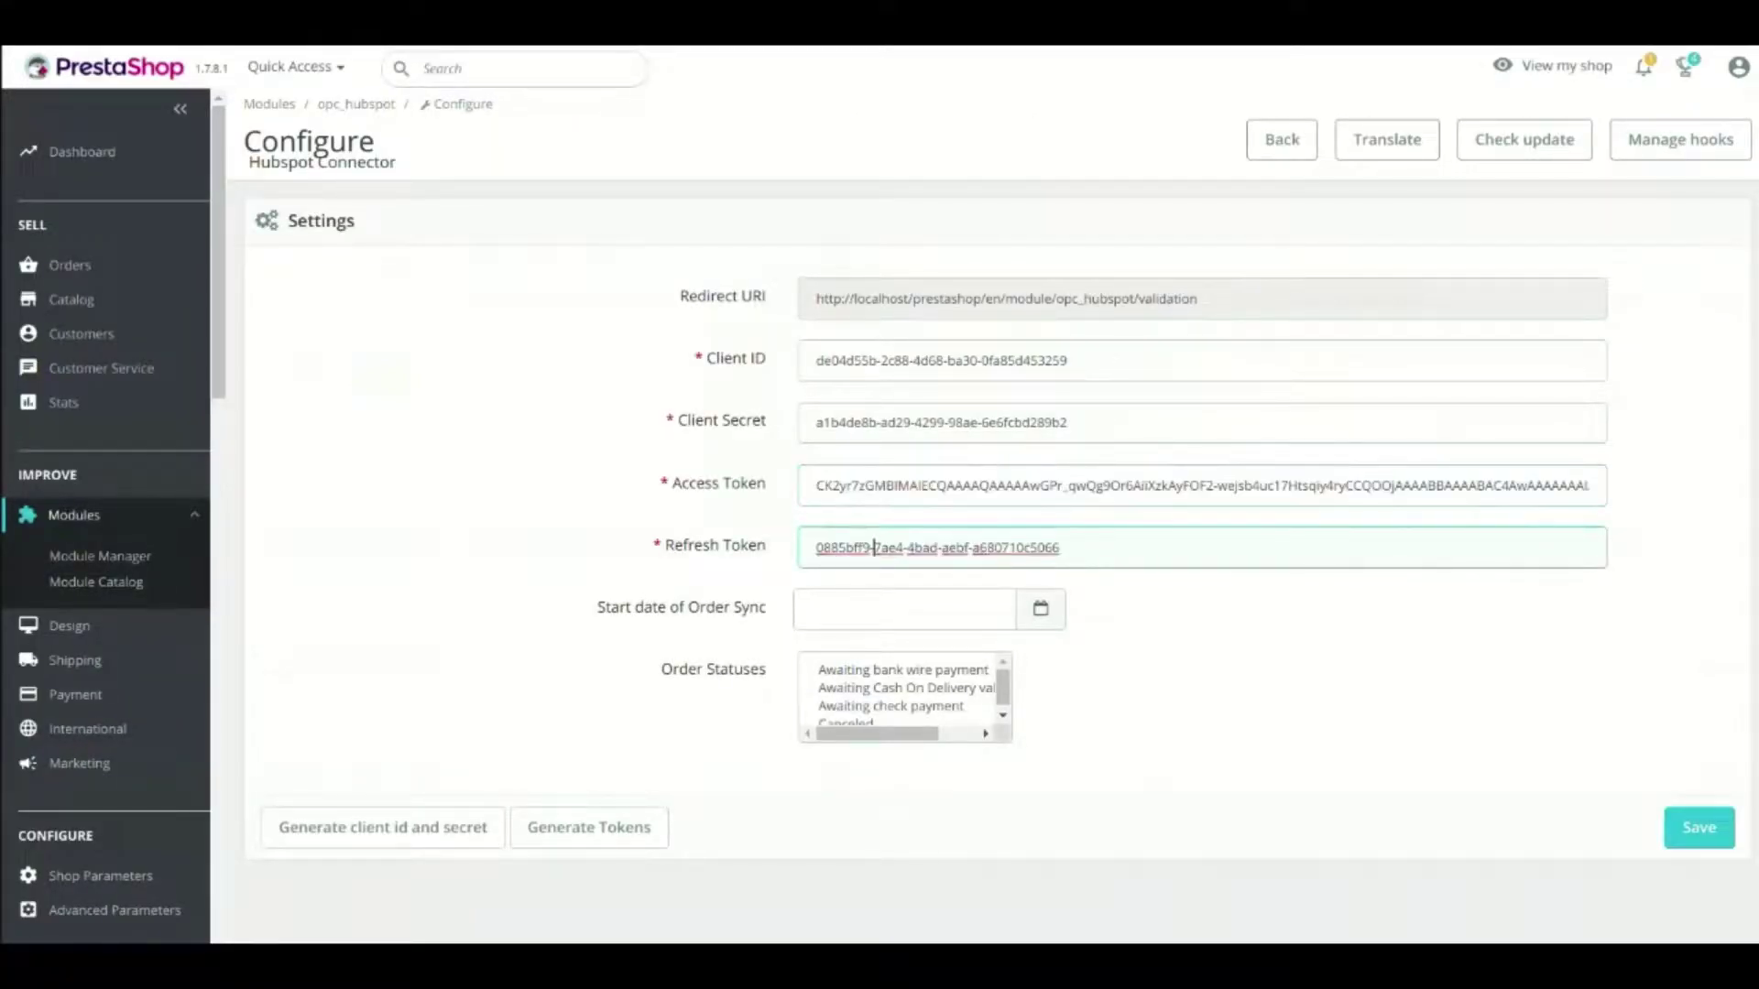
triple_click(874, 486)
triple_click(869, 548)
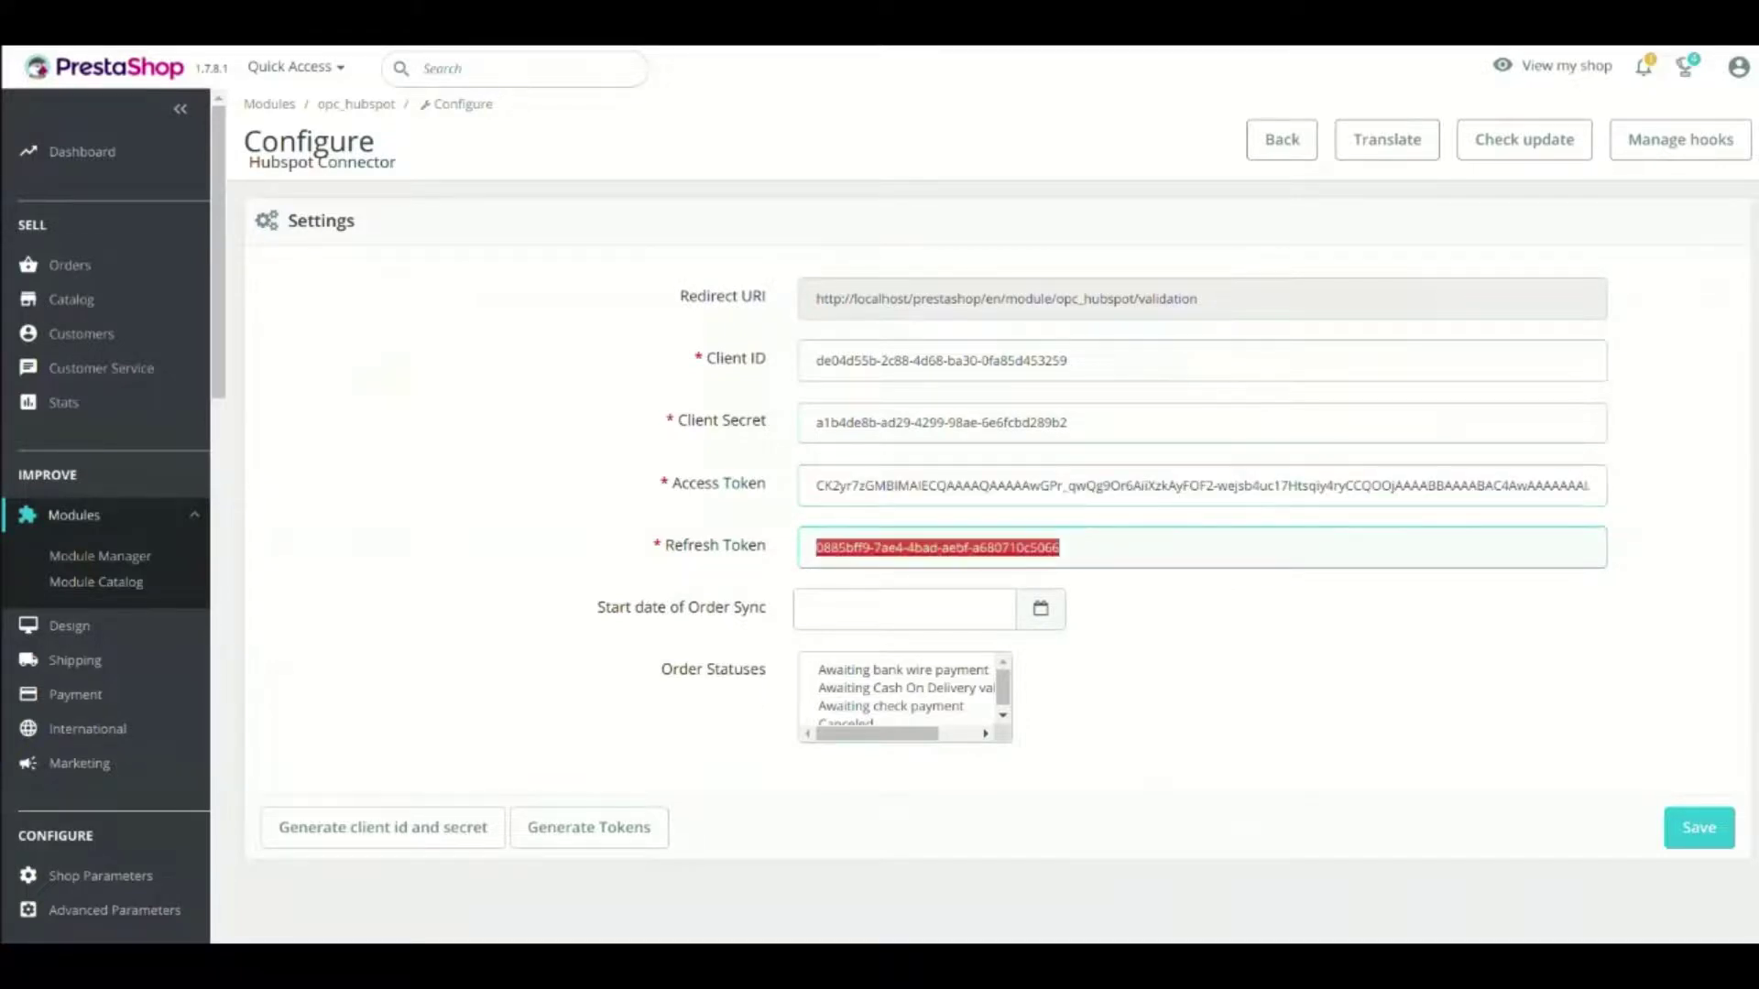
left_click_drag(768, 607, 596, 608)
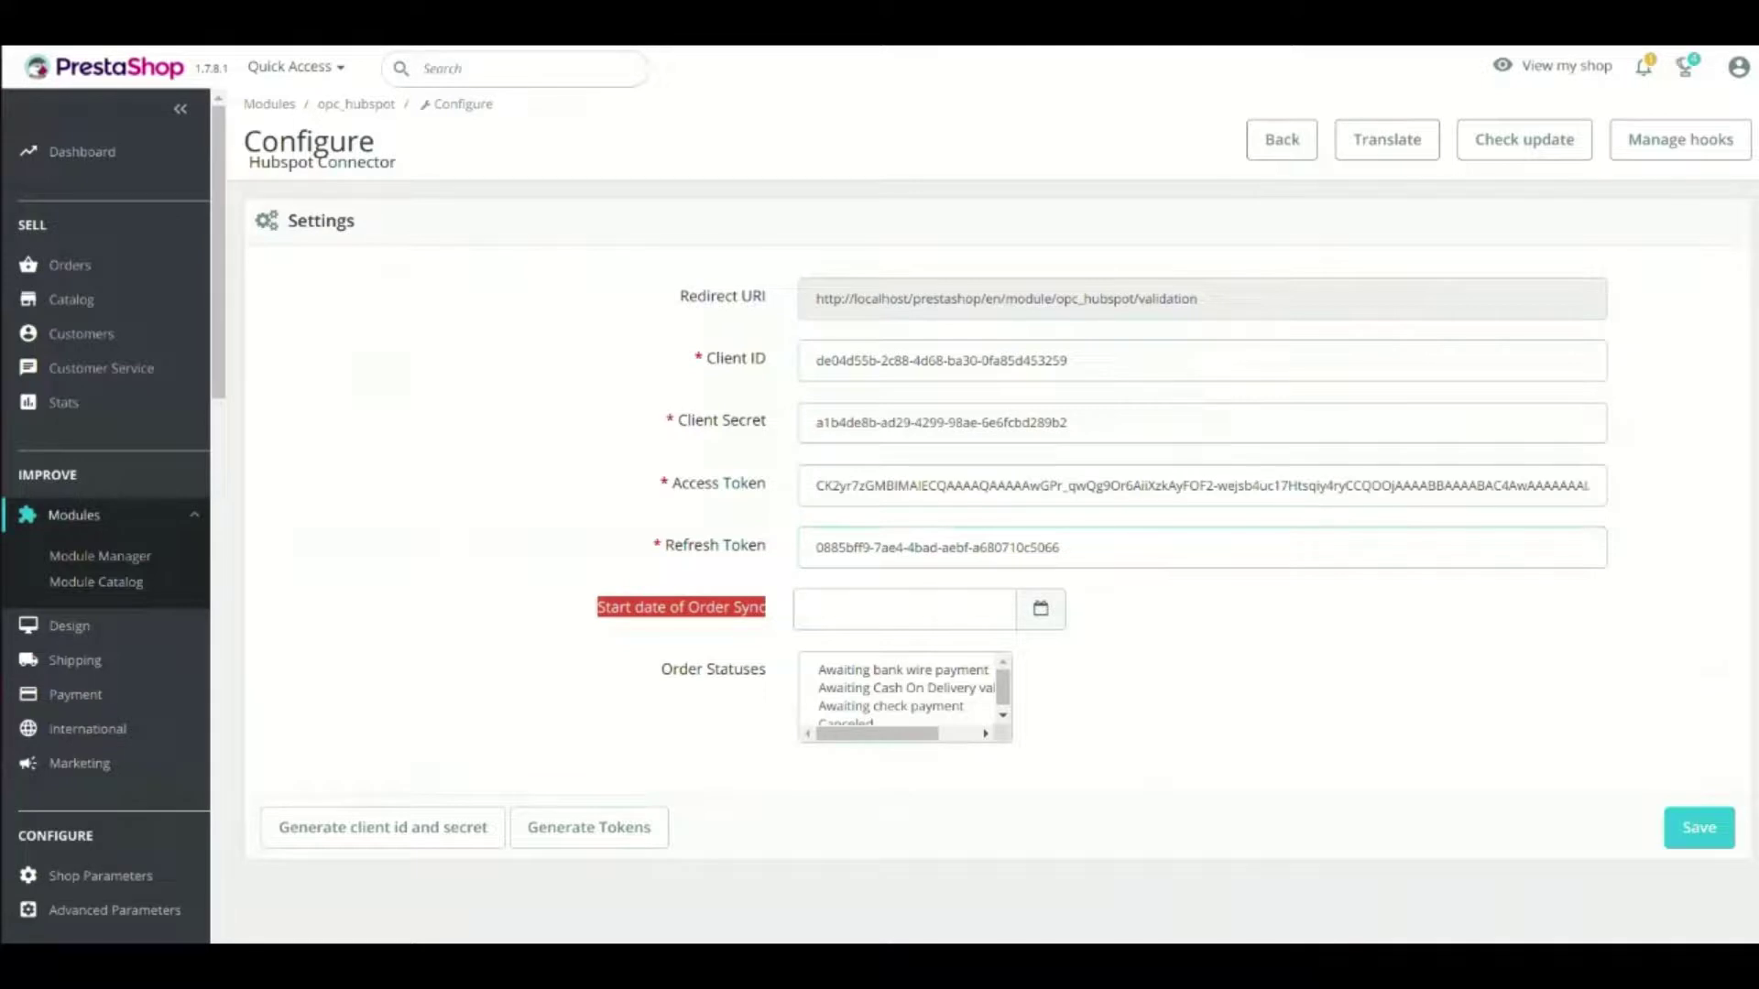
left_click(812, 609)
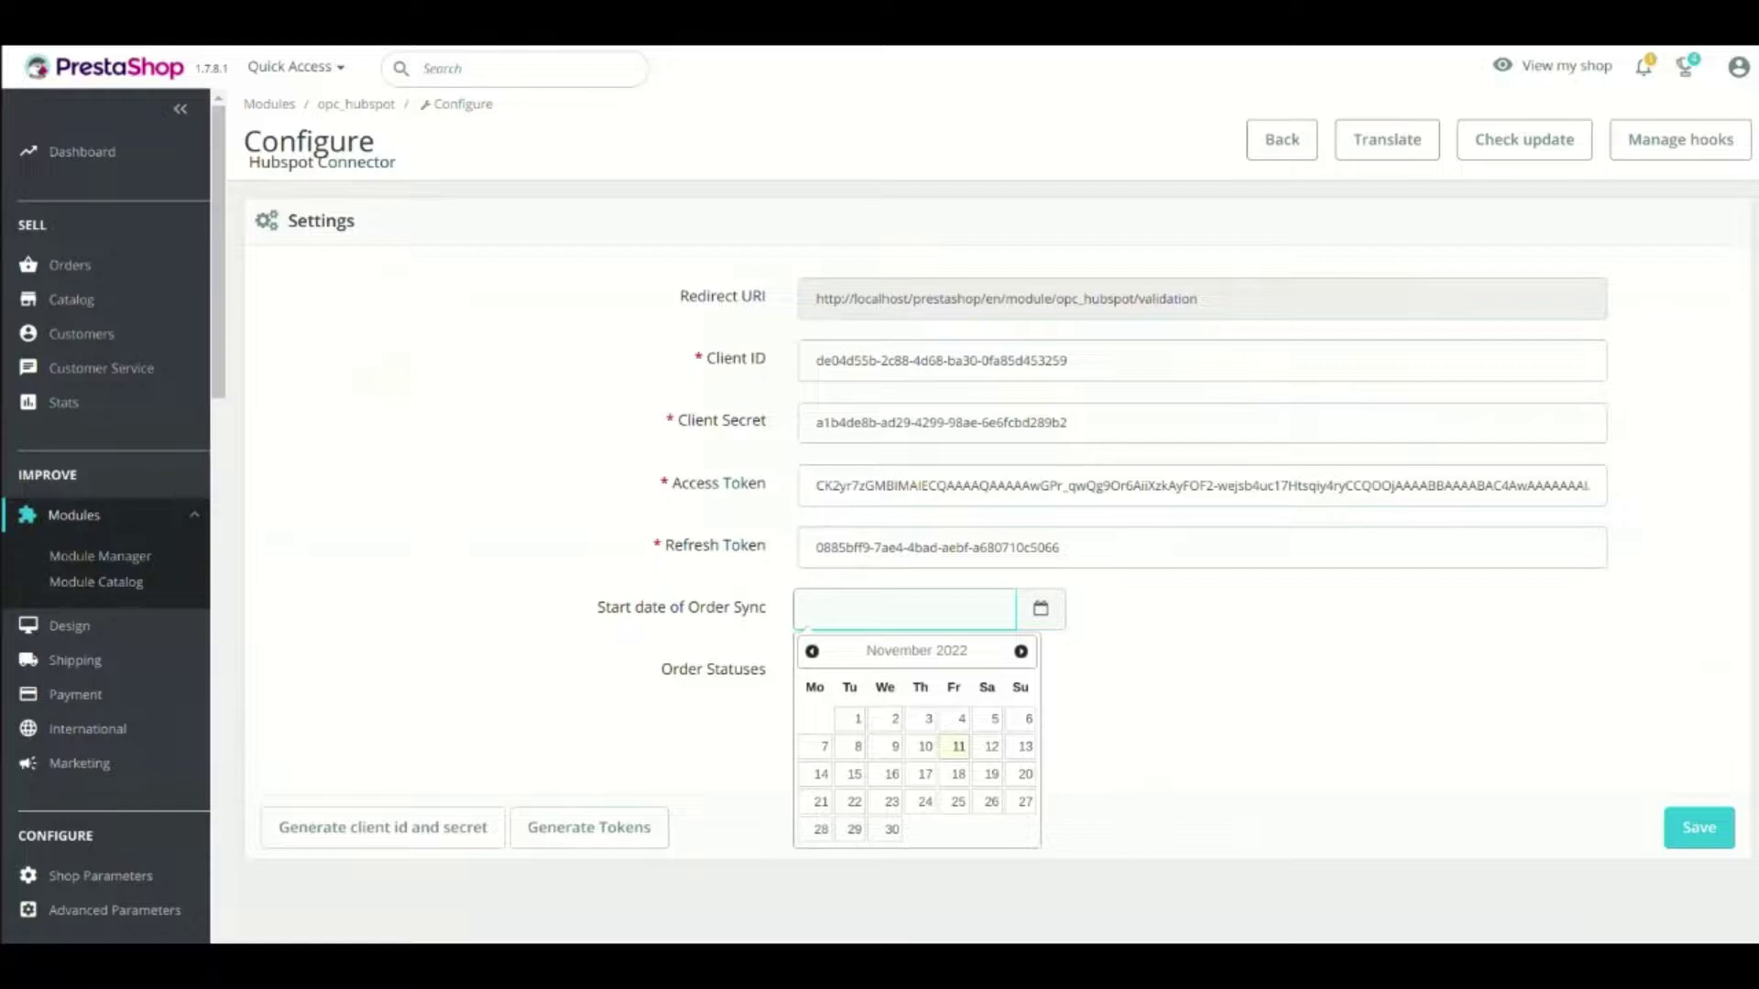
left_click(769, 670)
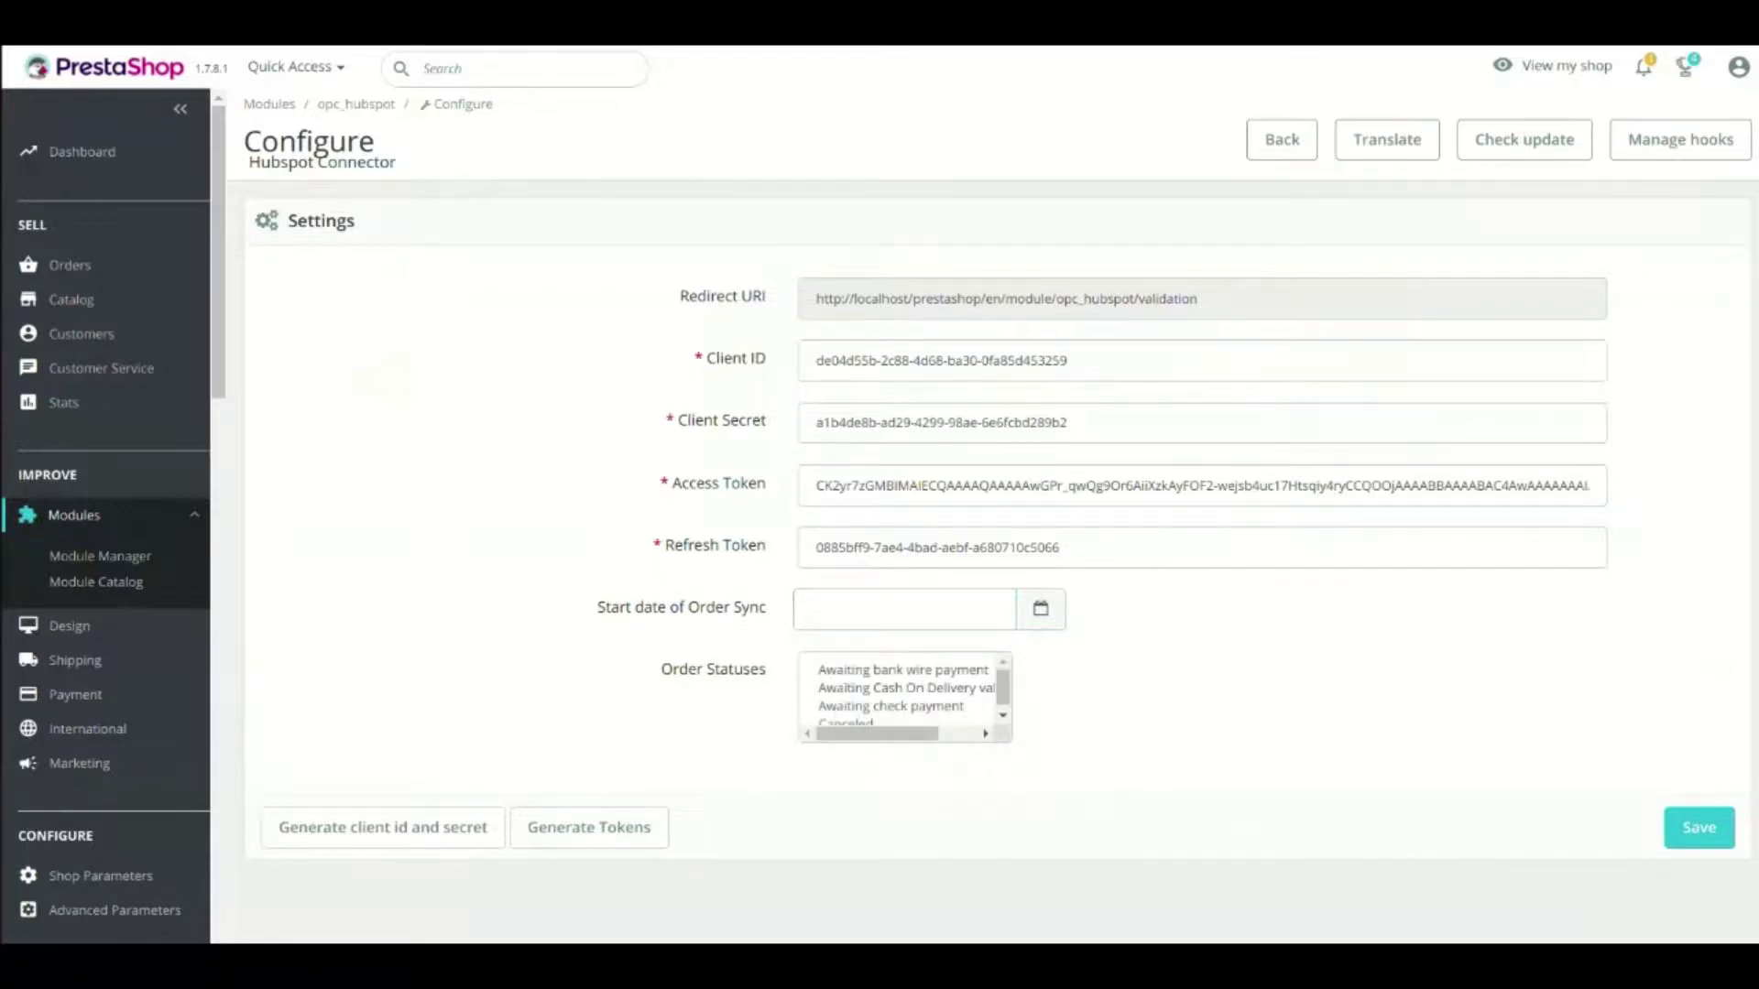
left_click_drag(767, 669, 659, 670)
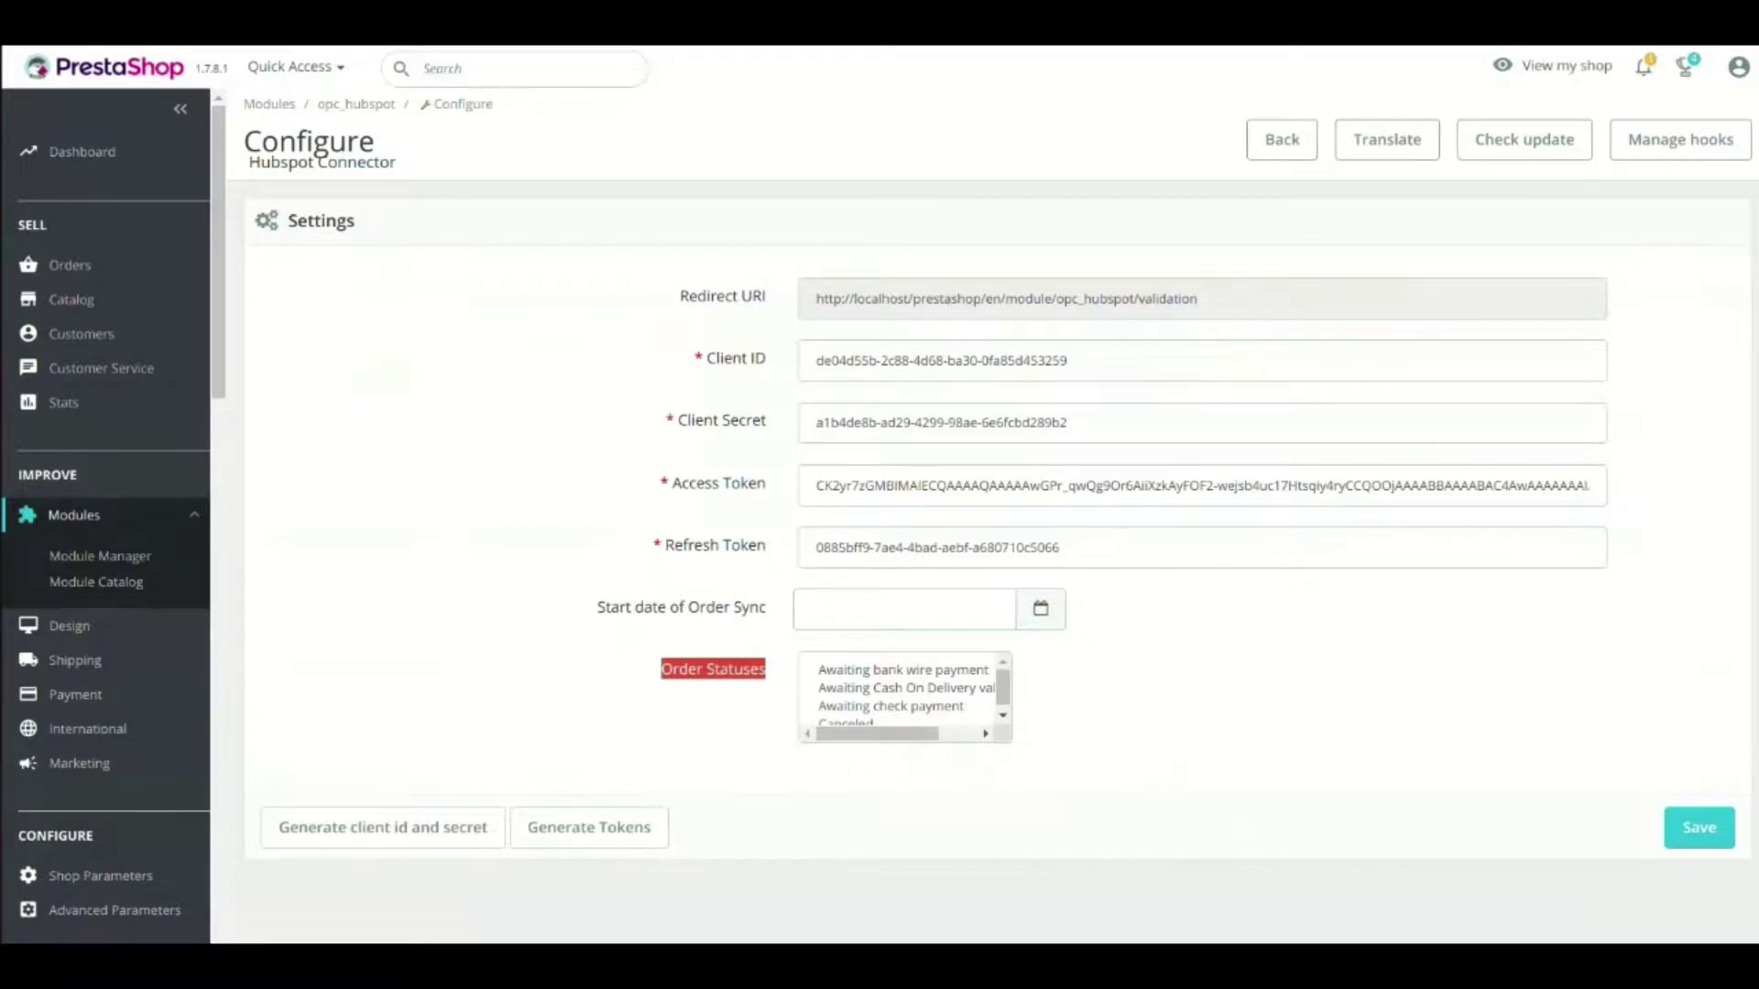
scroll(899, 694, "down", 2)
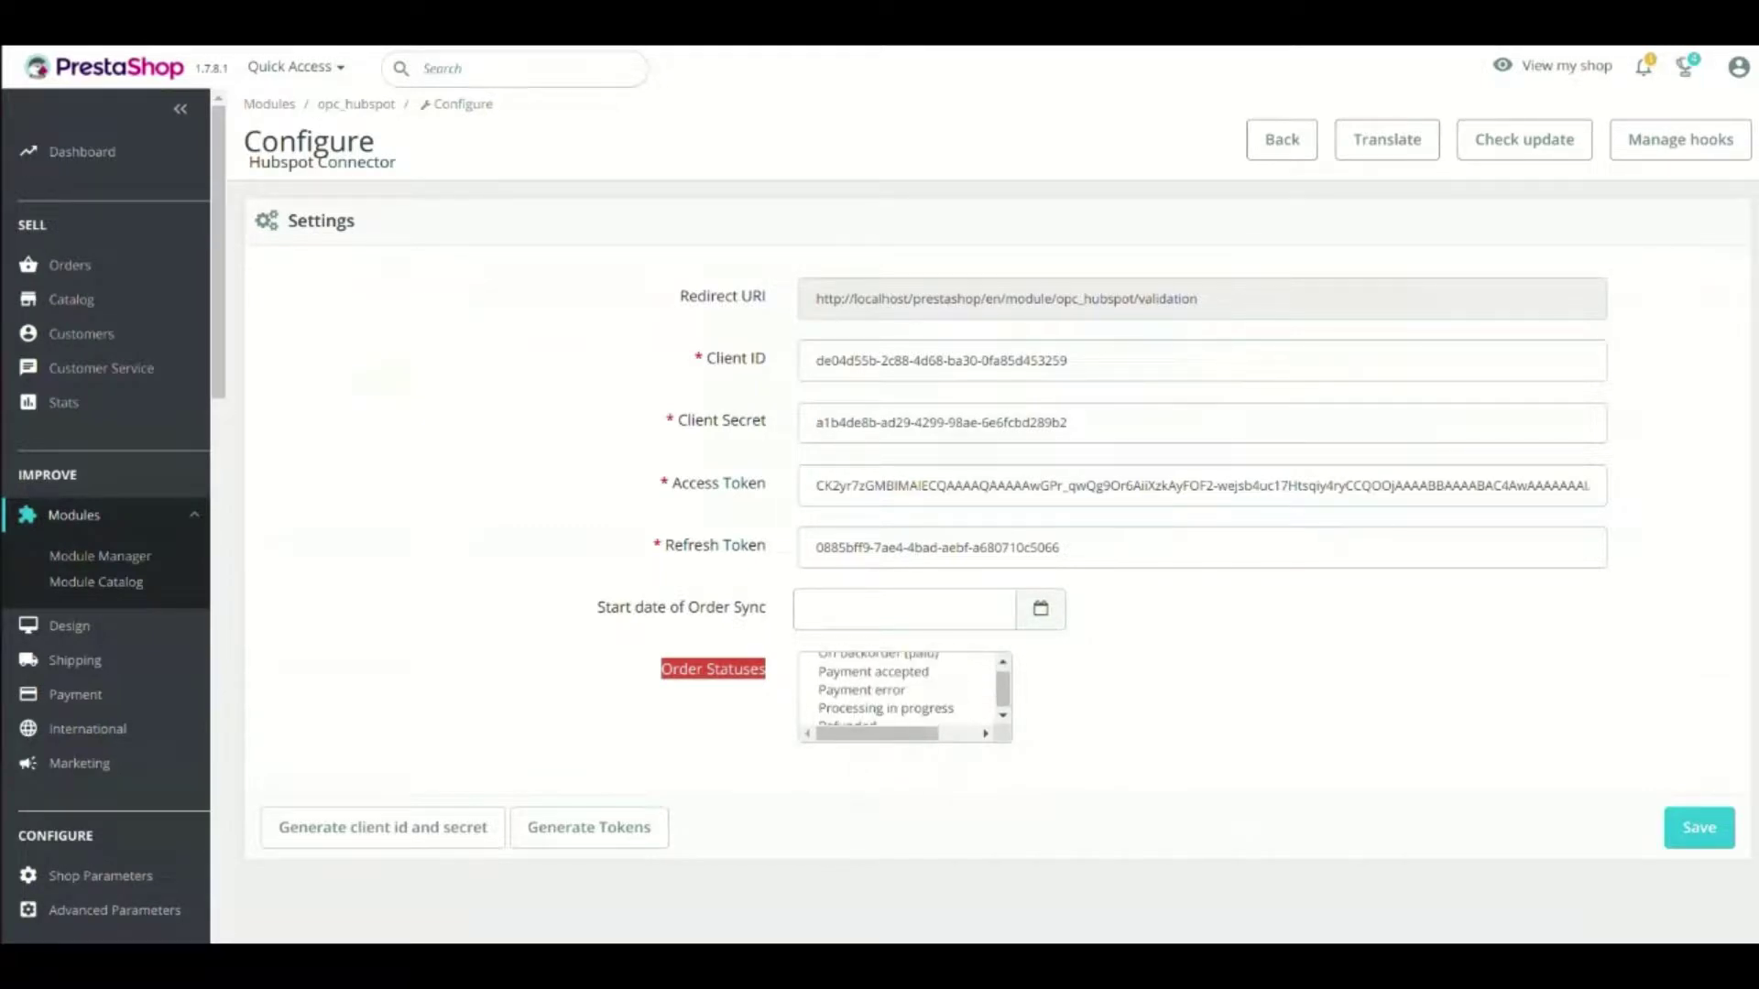
scroll(900, 693, "up", 2)
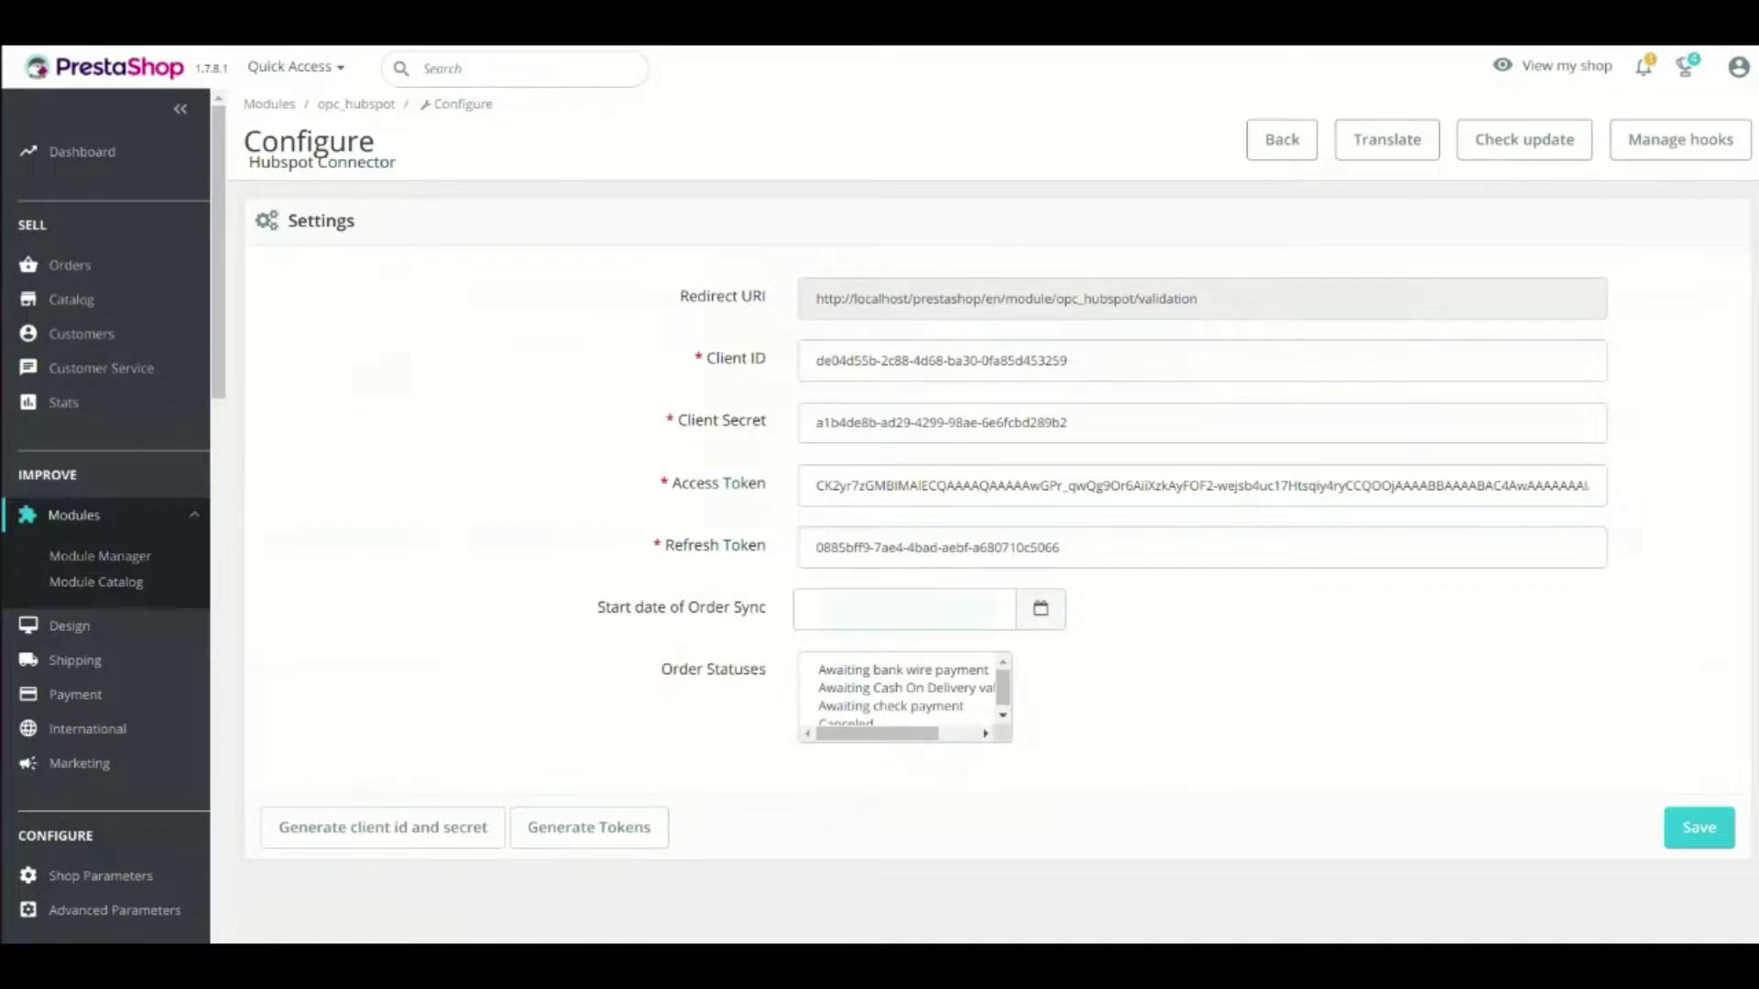
scroll(105, 641, "down", 10)
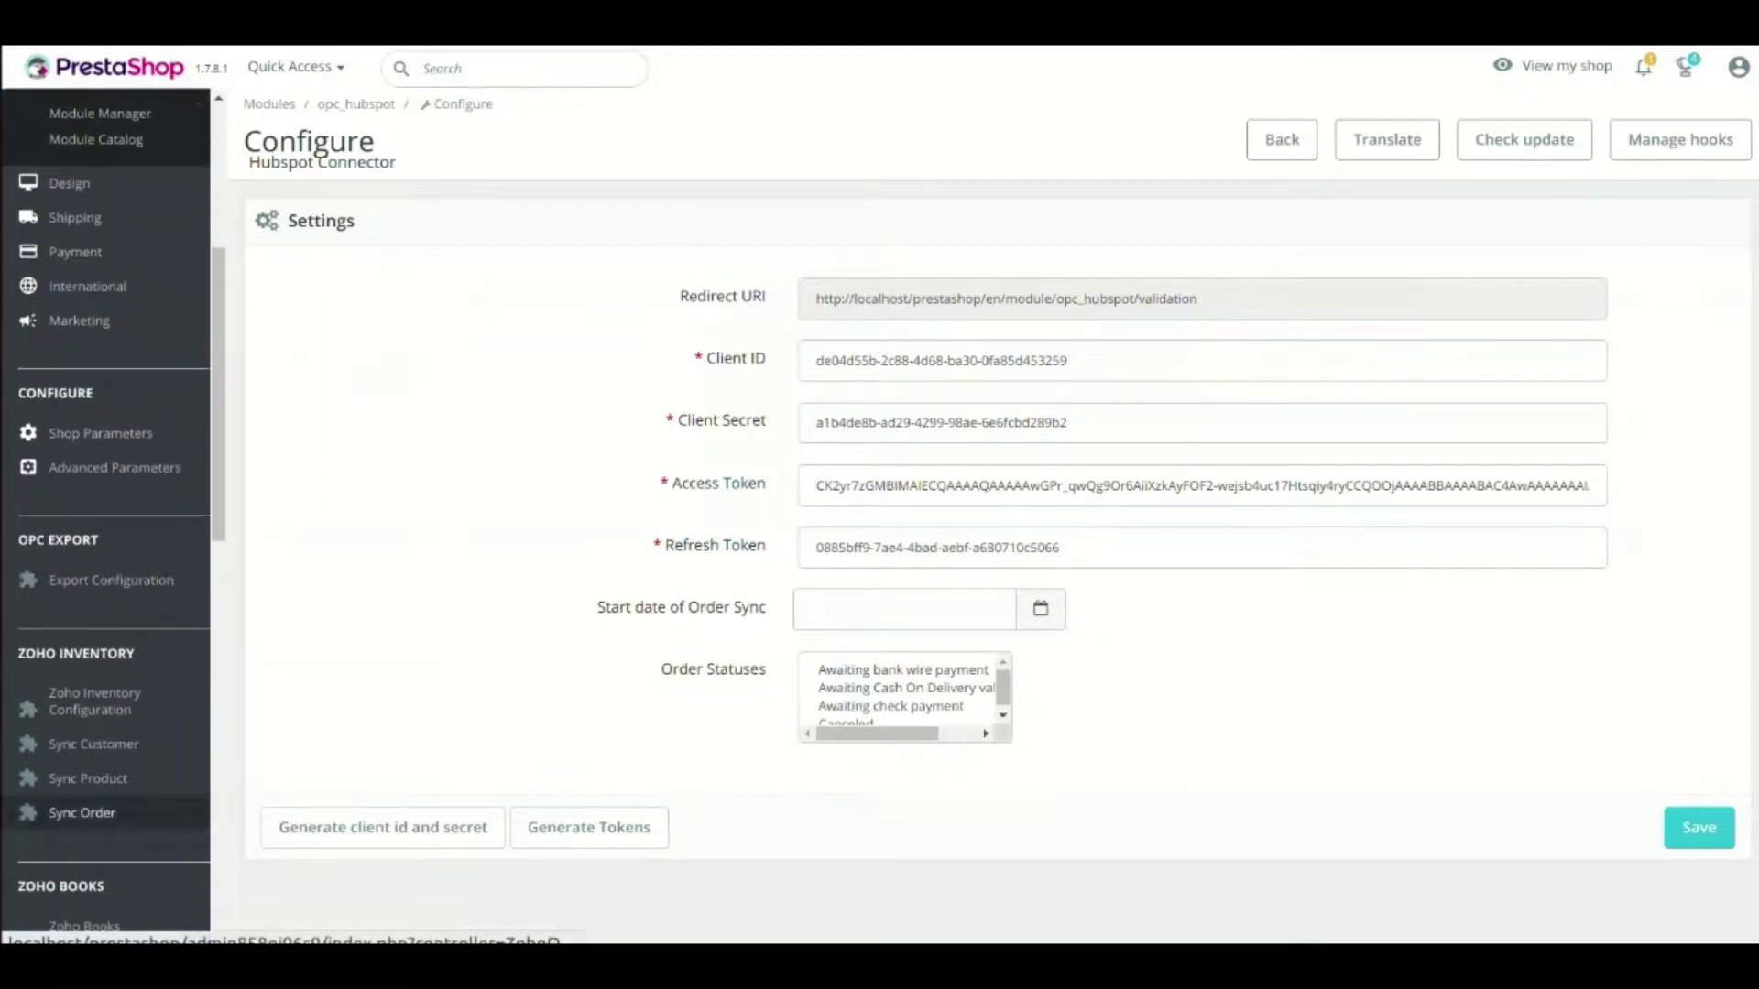
Export customers from Sync Customer, then open the Magento Customer record in HubSpot Contacts
scroll(105, 513, "down", 10)
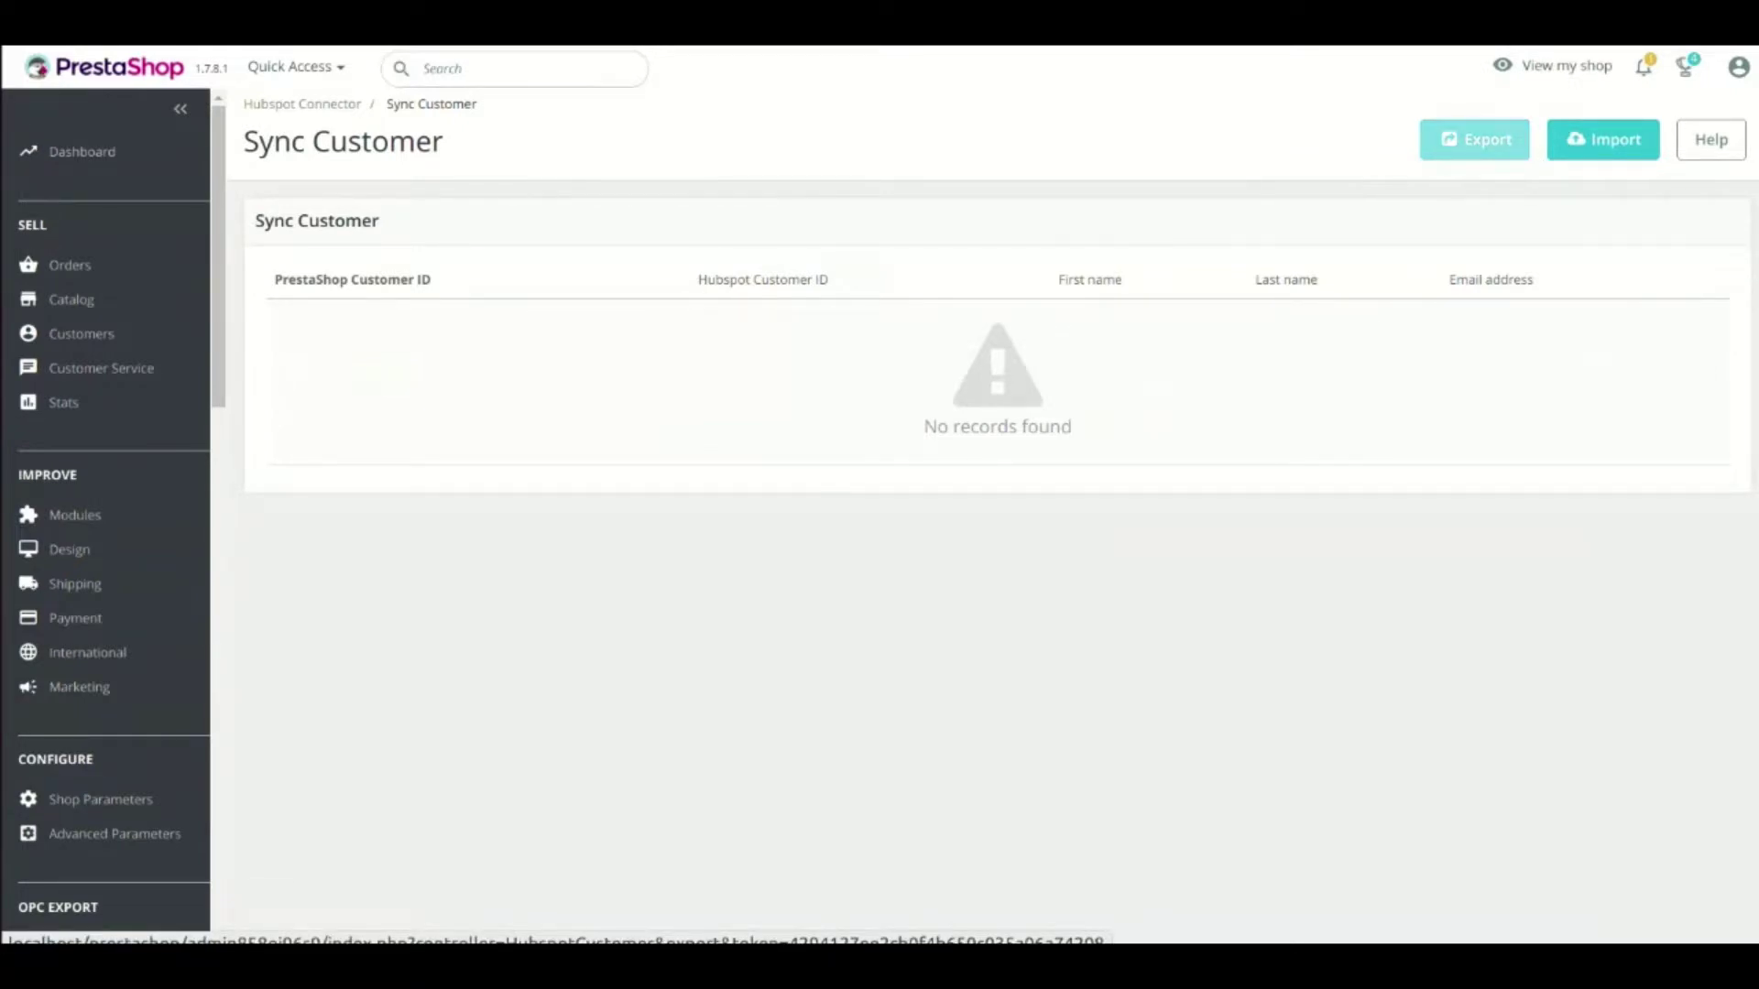
left_click(1476, 140)
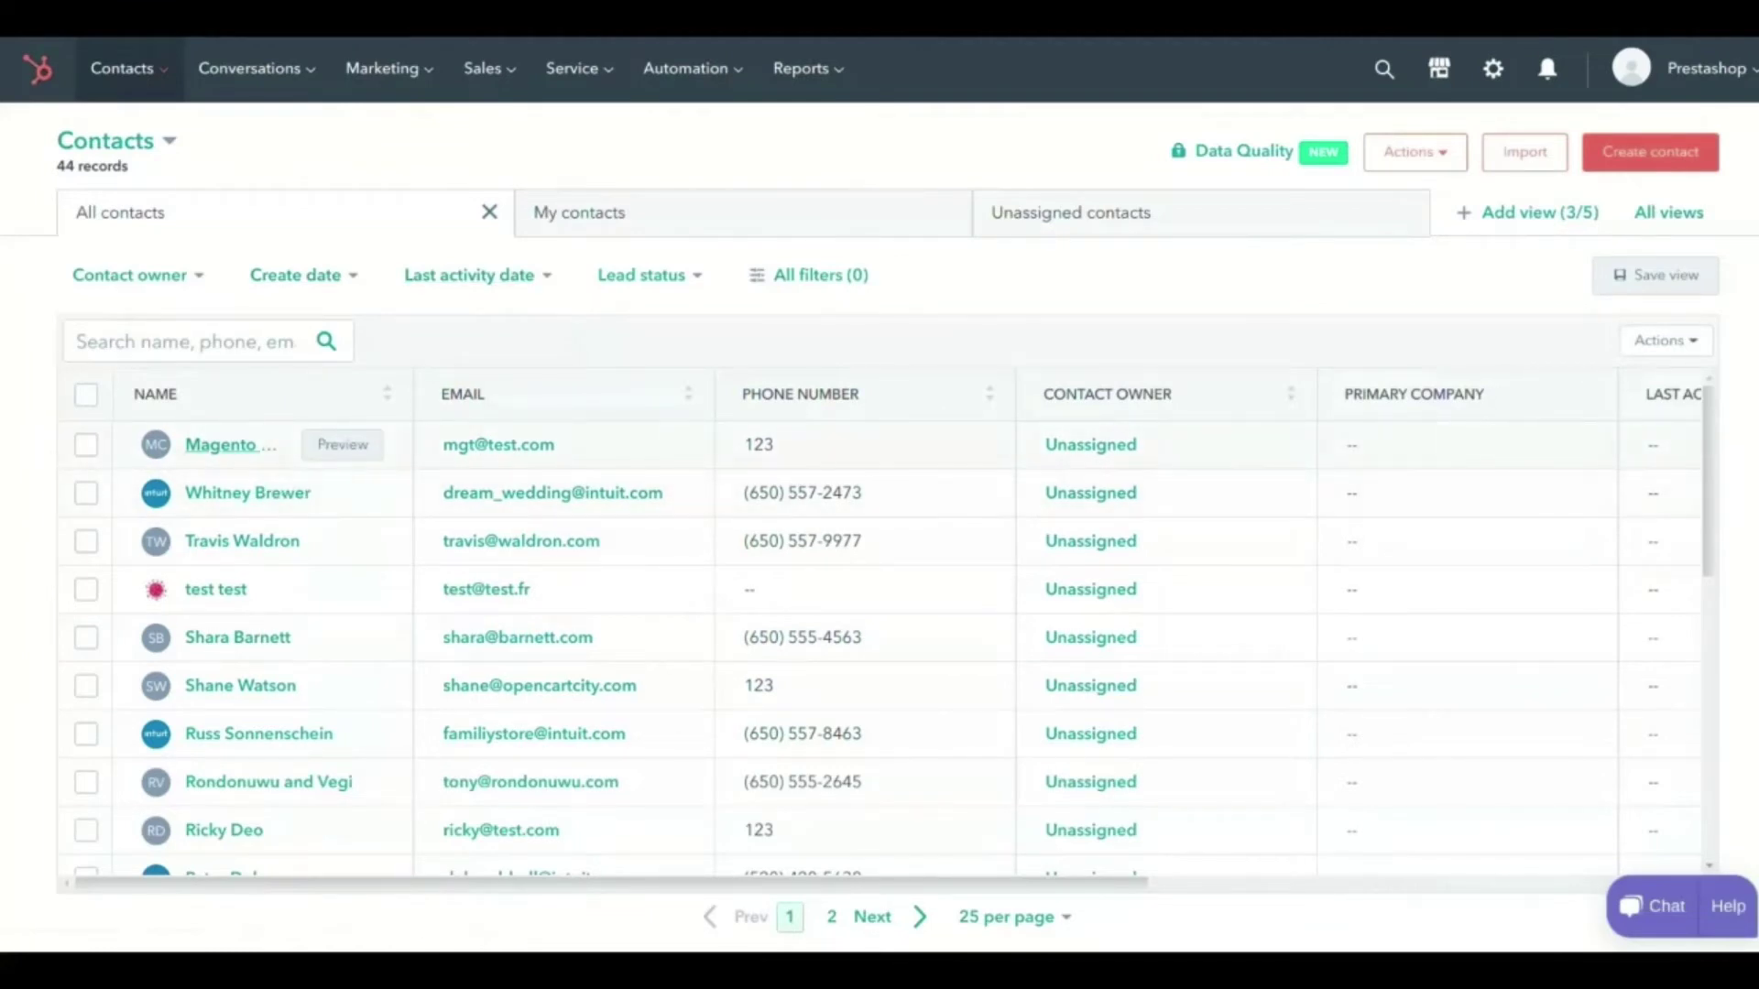
left_click(220, 445)
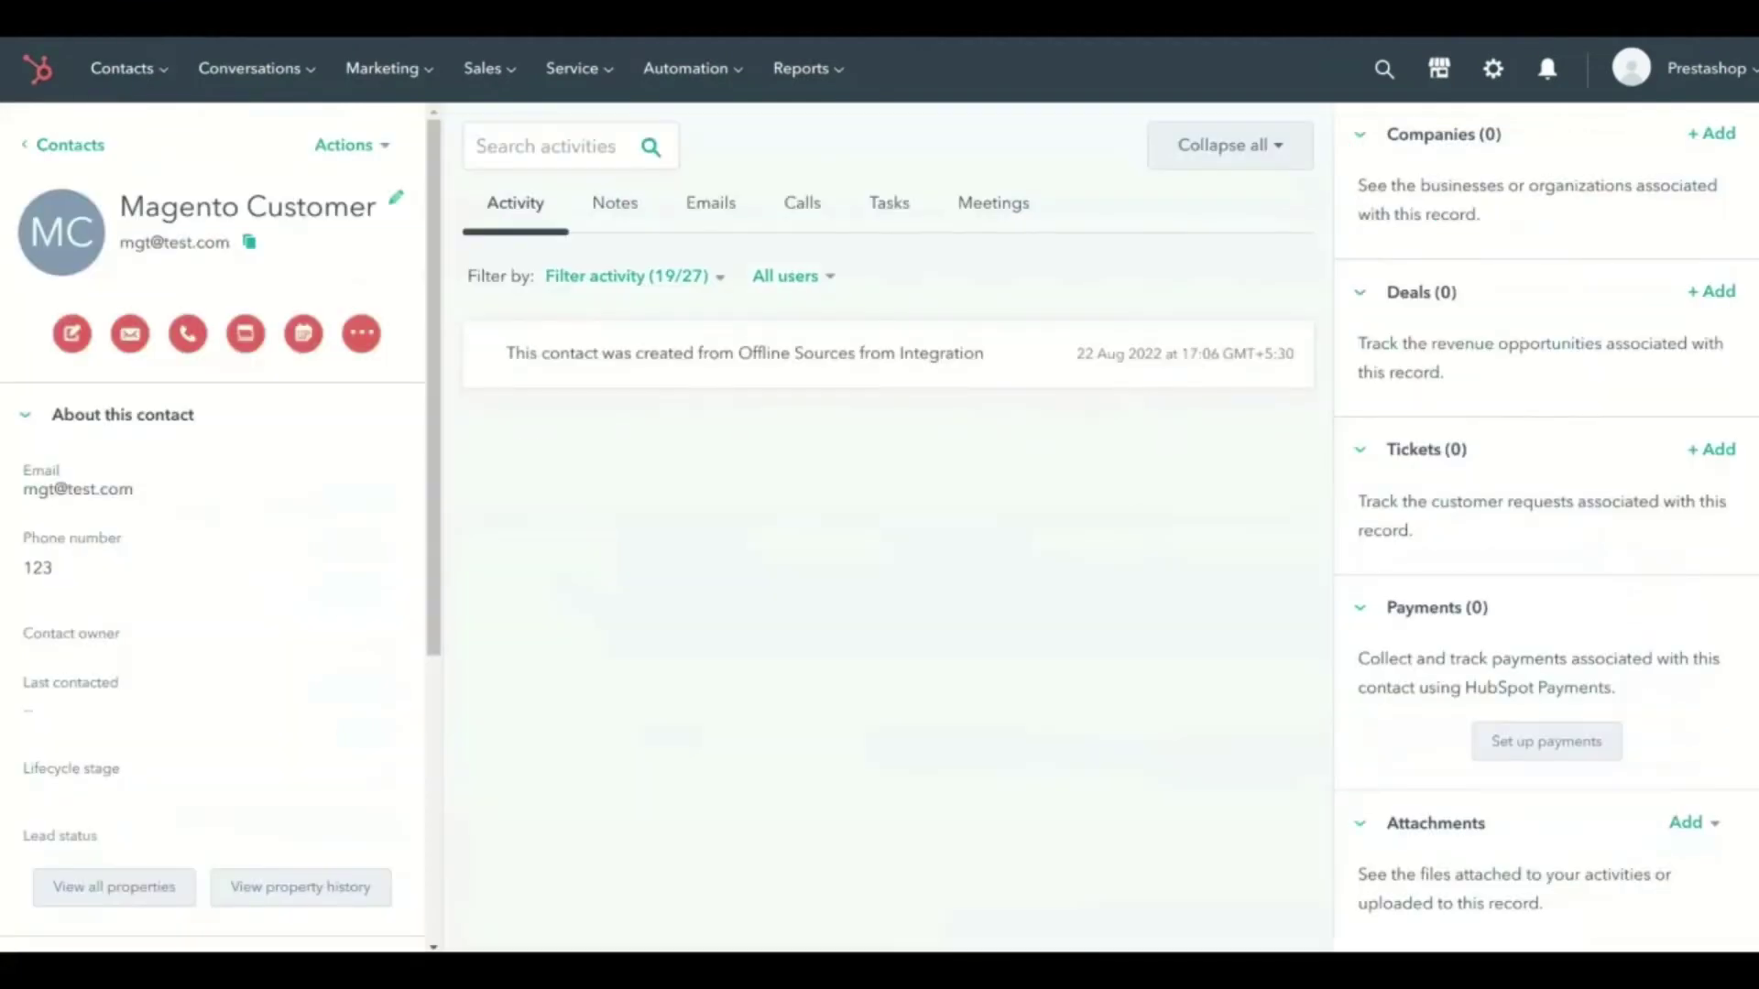